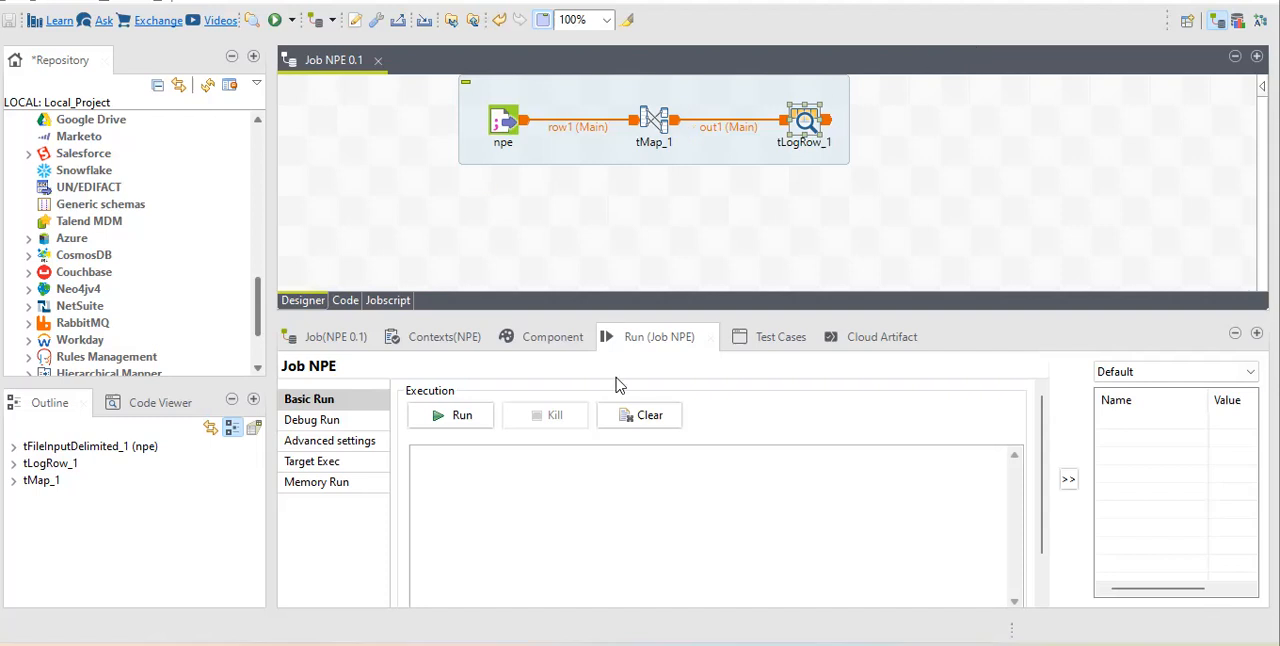
Review the rows of NullPointerException.csv in Notepad++, and view the column schema of the npe input component in Talend.
{"action": "key", "text": "alt+Tab"}
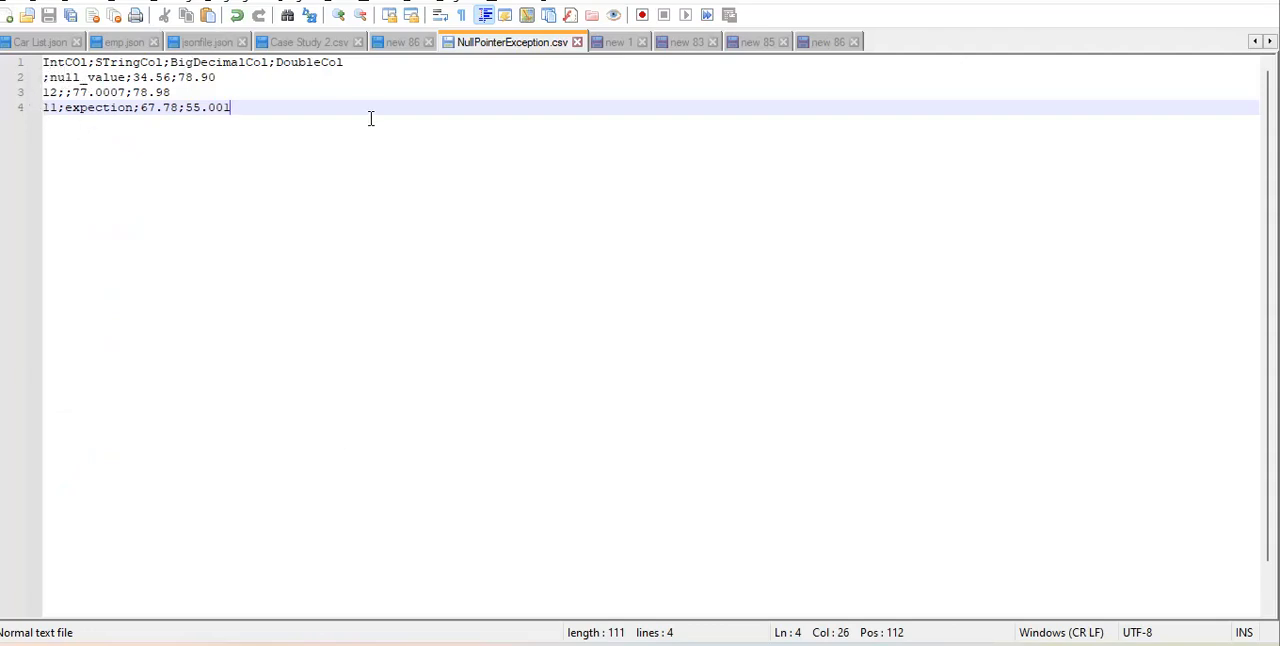
{"action": "key", "text": "alt+Tab"}
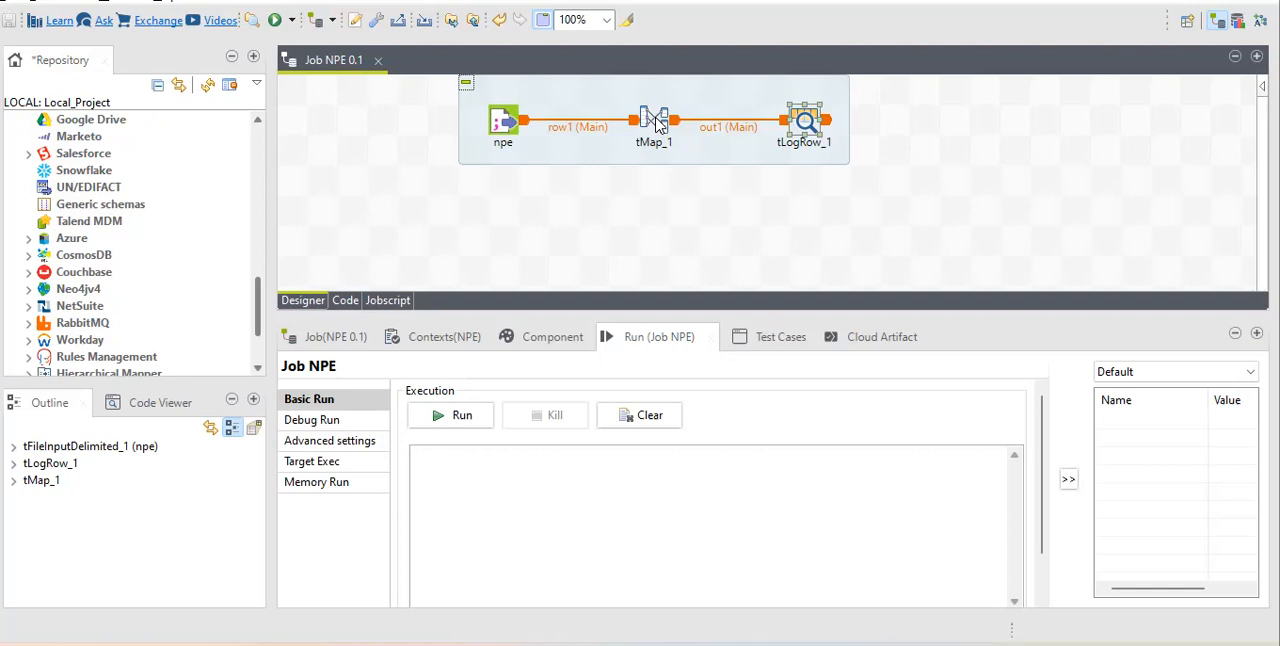
{"action": "double_click", "coordinate": [505, 122]}
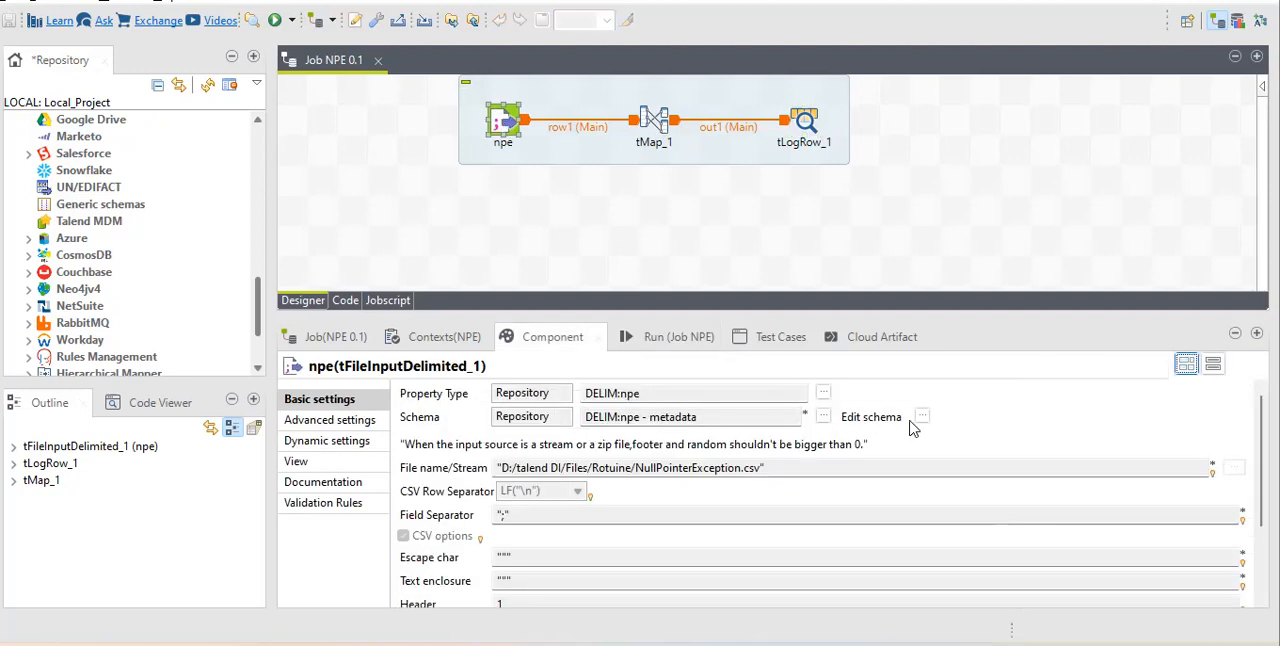
{"action": "left_click", "coordinate": [922, 417]}
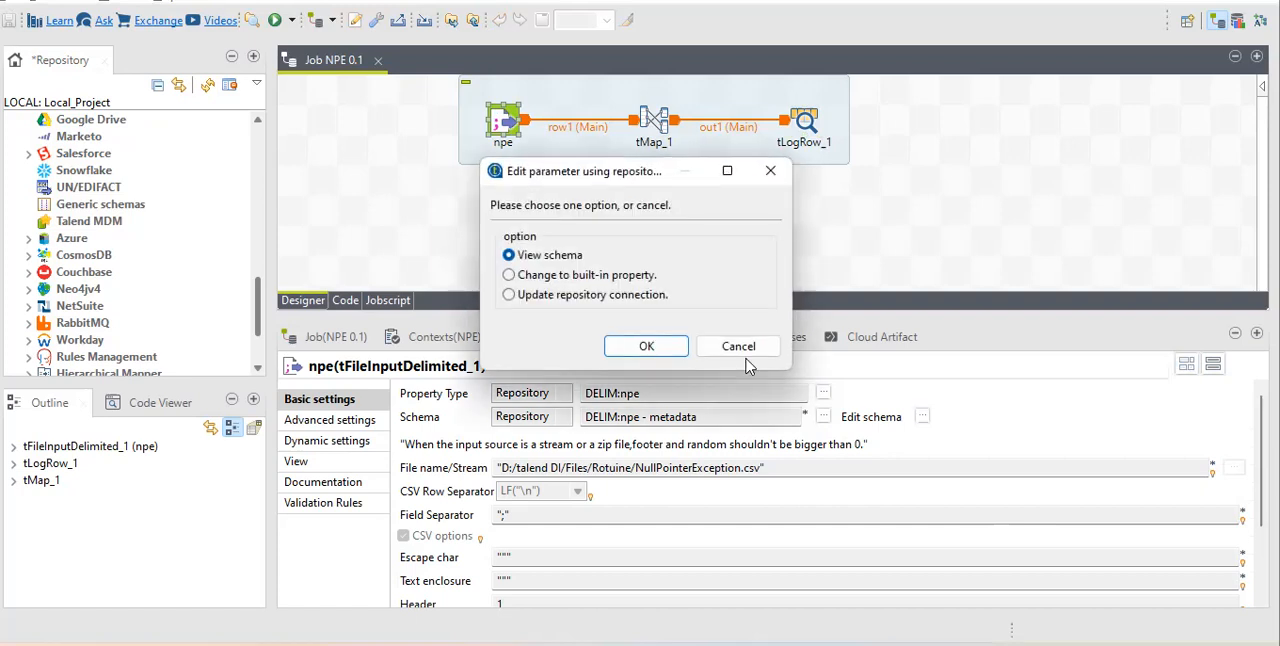
{"action": "left_click", "coordinate": [636, 346]}
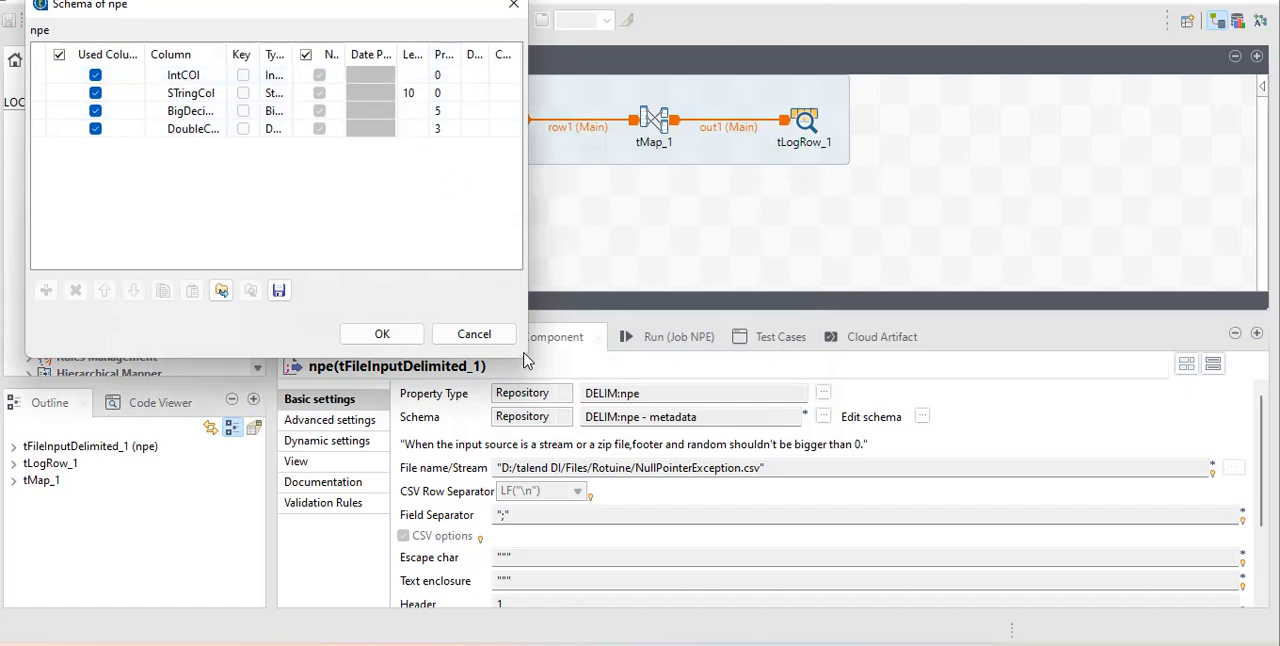
{"action": "left_click_drag", "start_coordinate": [524, 358], "coordinate": [865, 457]}
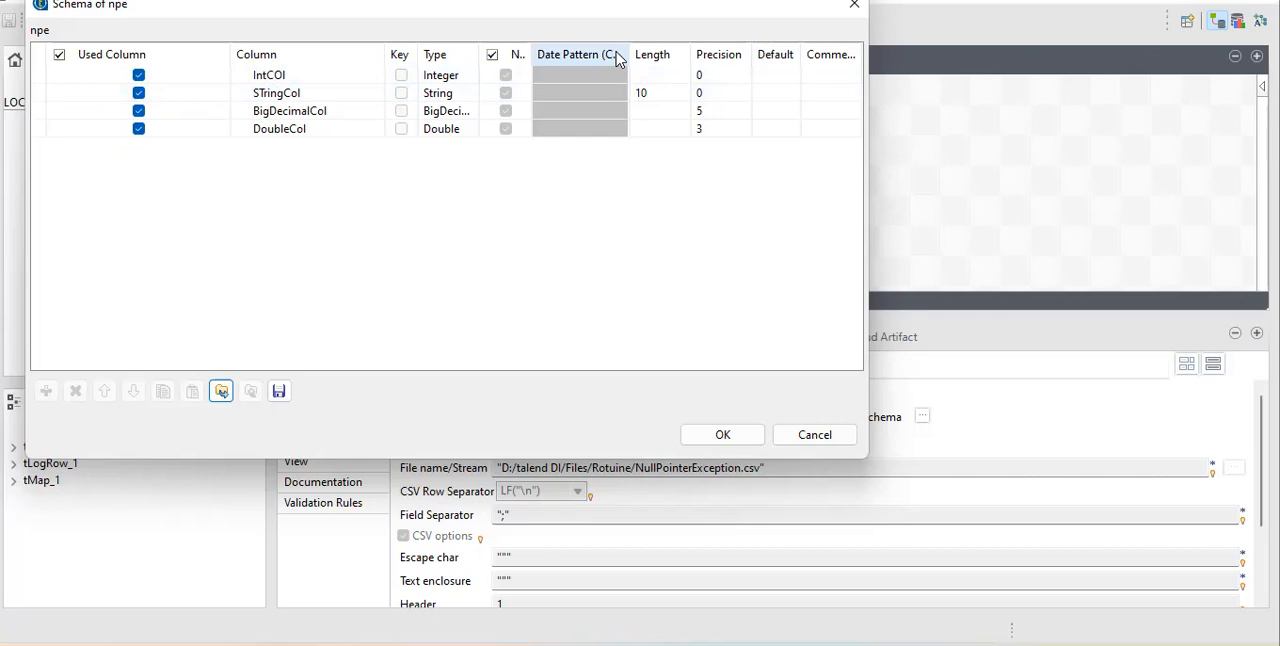
{"action": "left_click", "coordinate": [781, 78]}
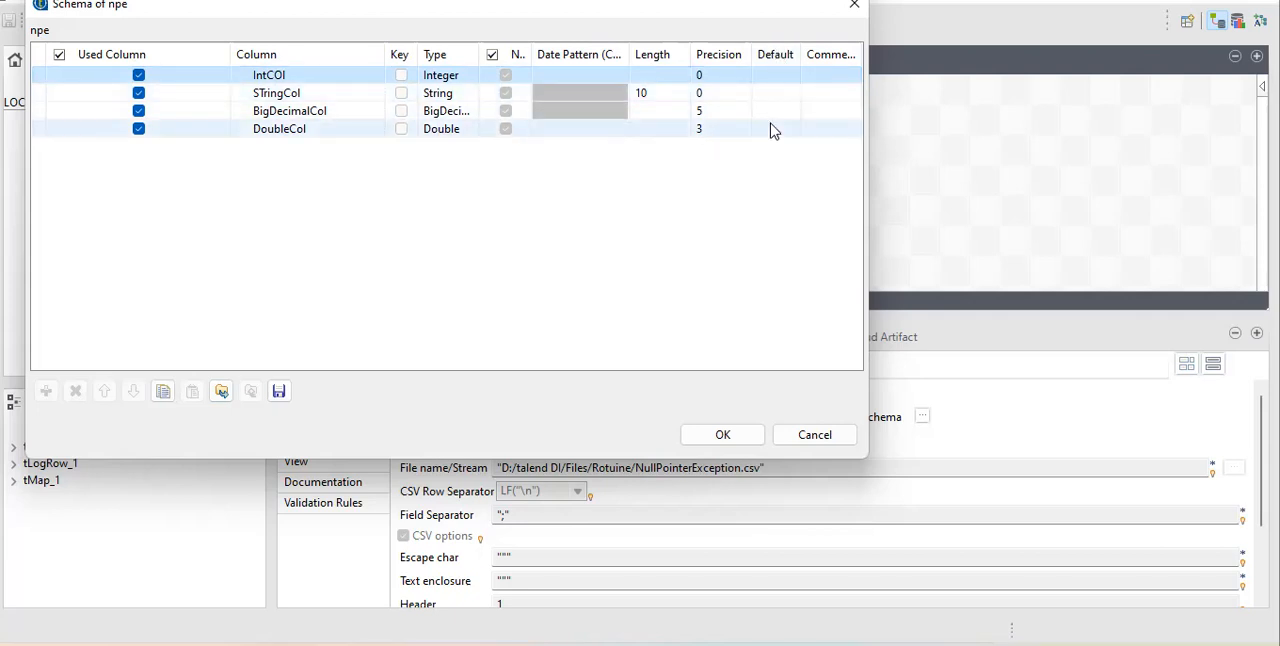
{"action": "left_click", "coordinate": [784, 444]}
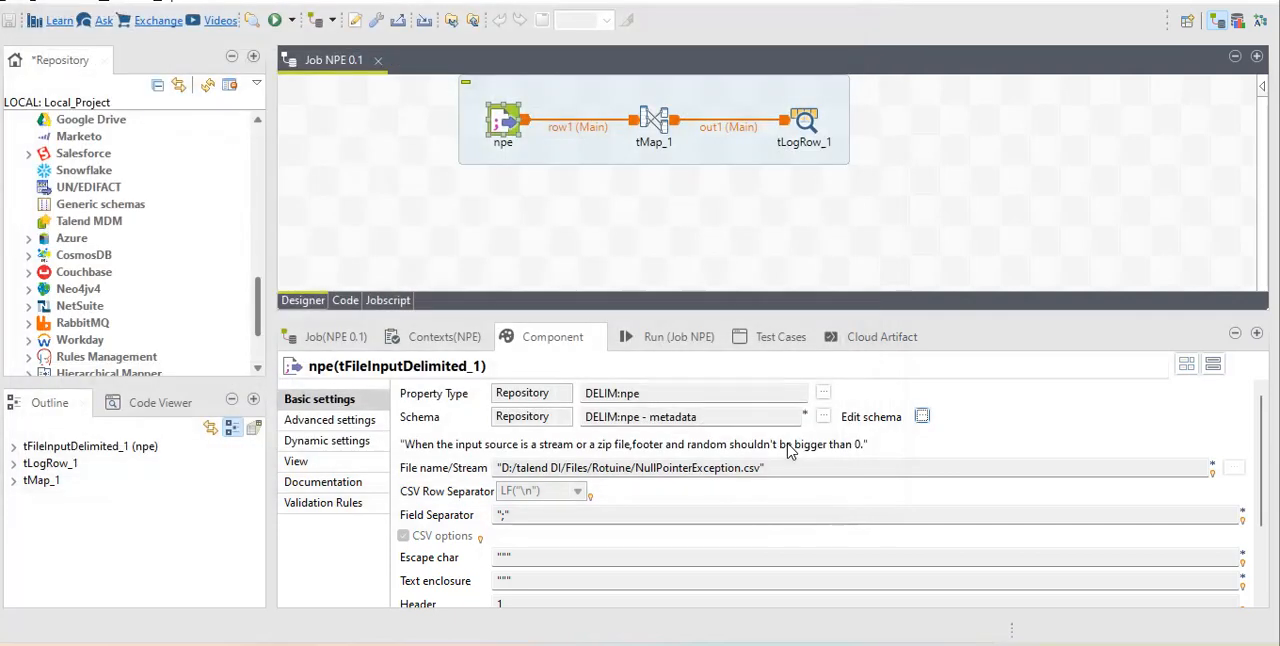
Open the tMap_1 mapping and review its variable expressions and the out1 schema.
{"action": "double_click", "coordinate": [650, 118]}
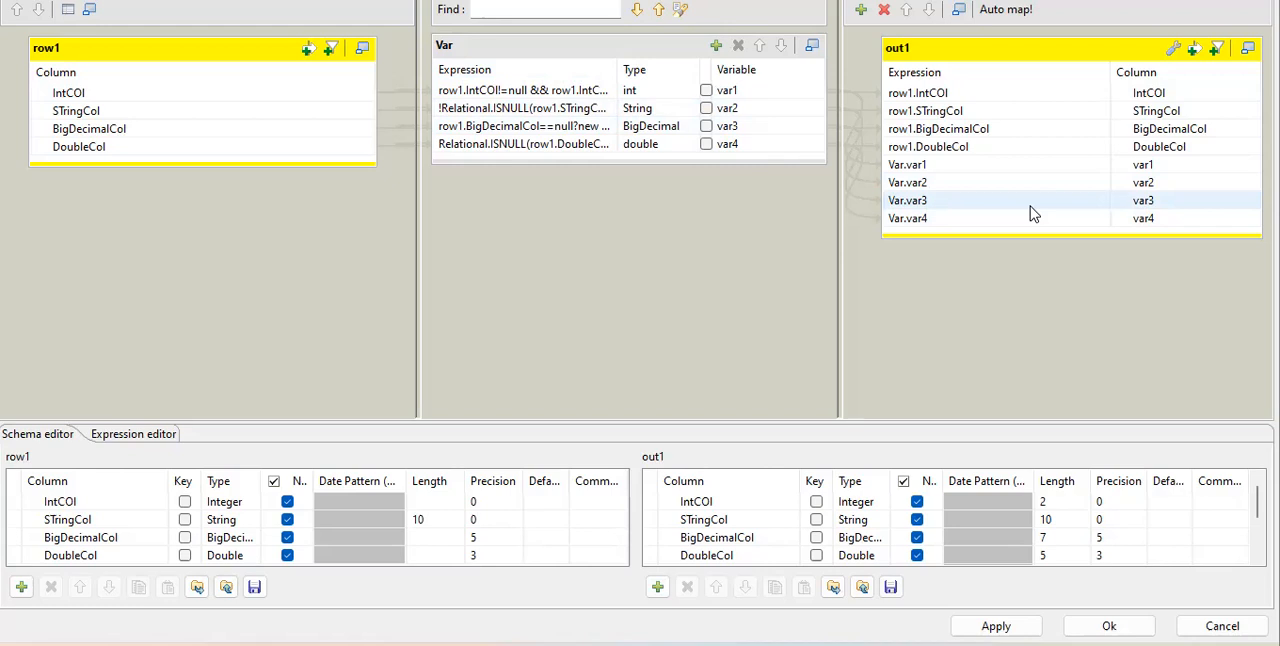
{"action": "left_click", "coordinate": [487, 110]}
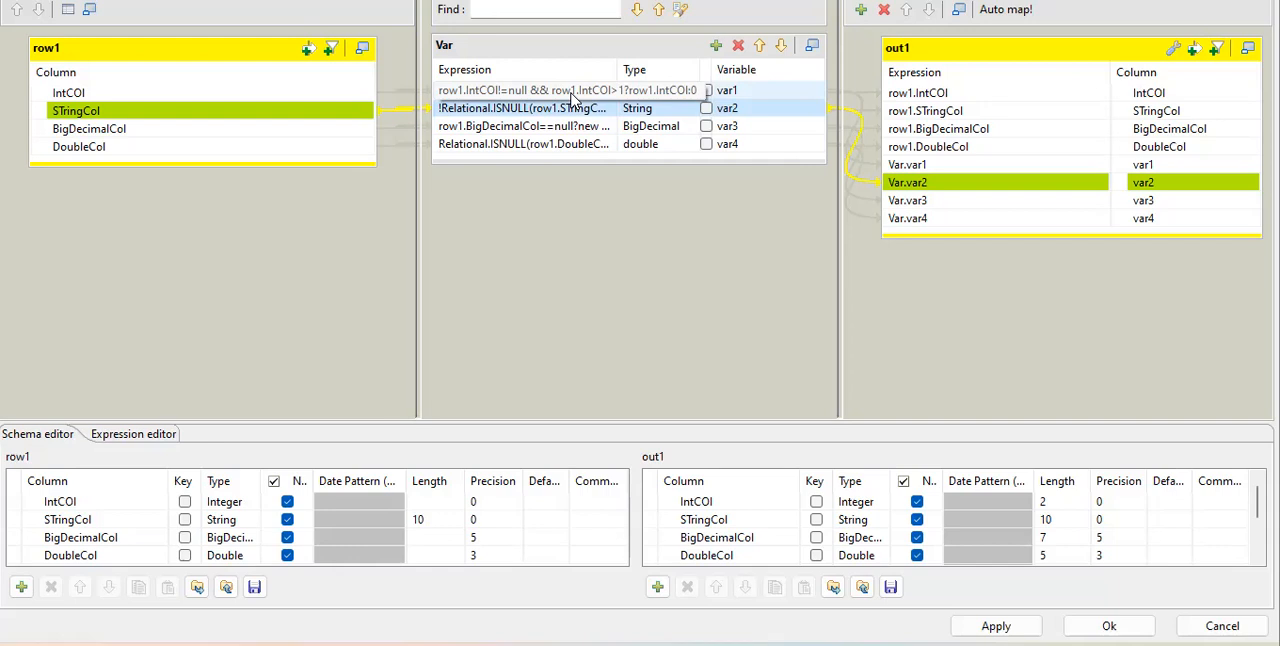
{"action": "left_click", "coordinate": [1190, 538]}
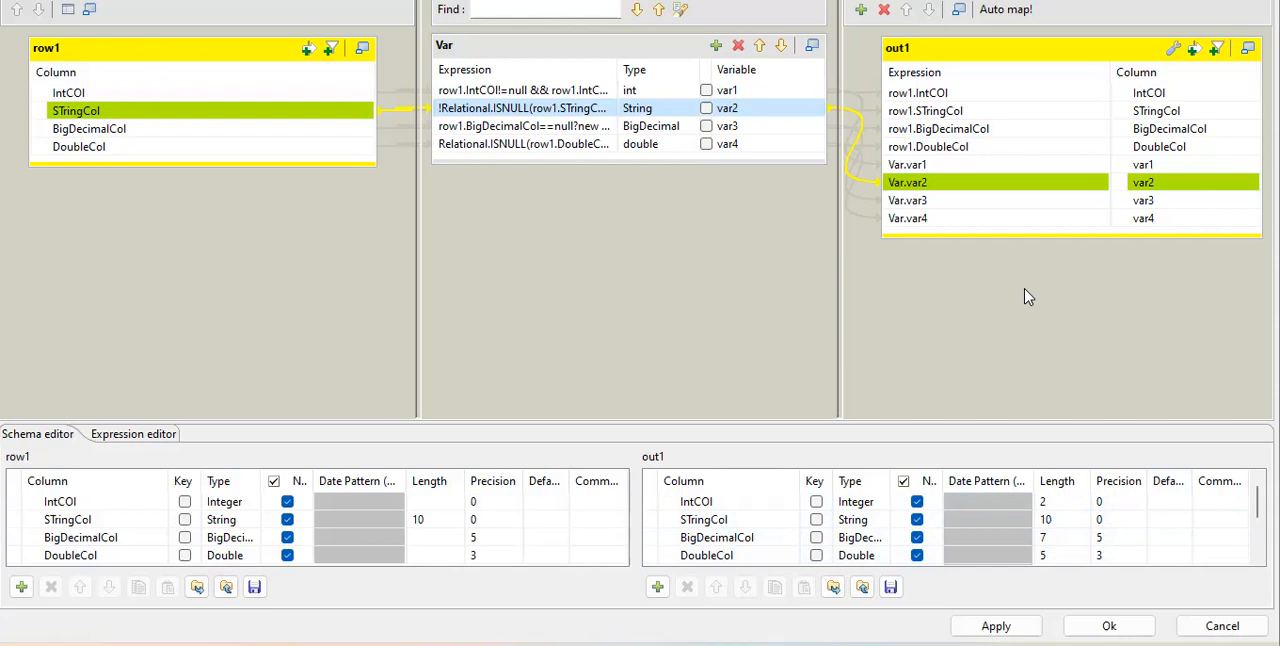
{"action": "left_click_drag", "start_coordinate": [595, 126], "coordinate": [556, 97]}
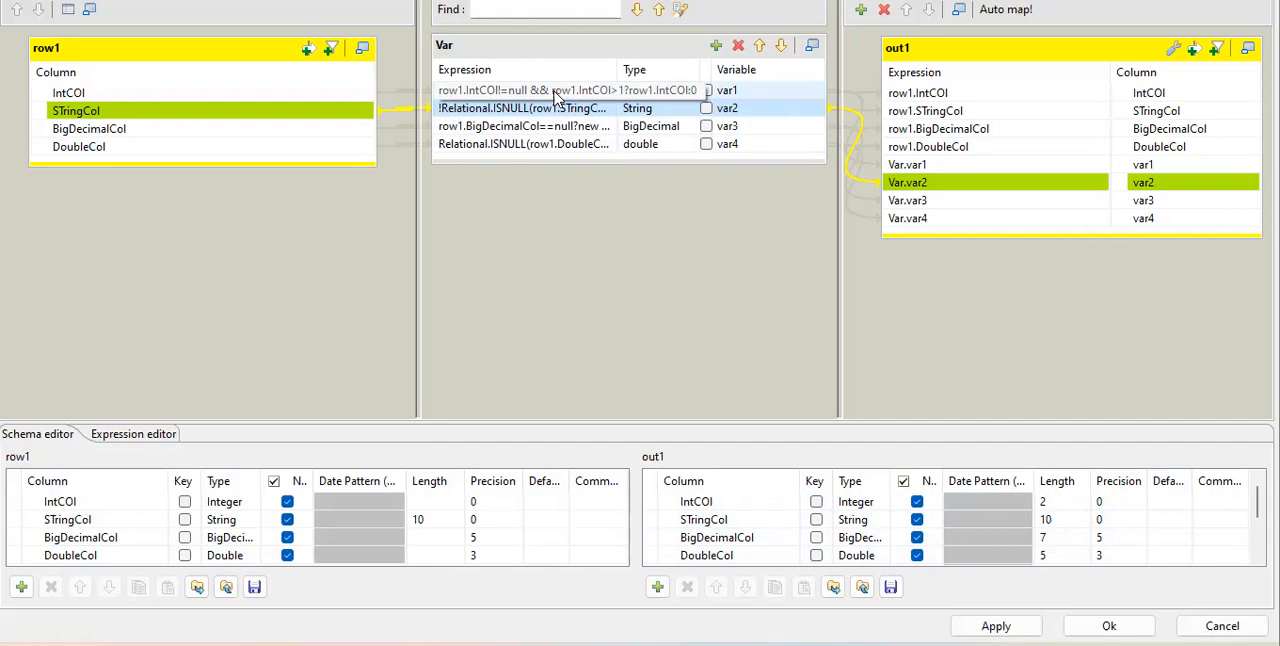
Open var1's expression in the expression builder and examine its null check, greater-than-1 condition and fallback value for IntCOl.
{"action": "left_click", "coordinate": [554, 92]}
{"action": "left_click", "coordinate": [607, 91]}
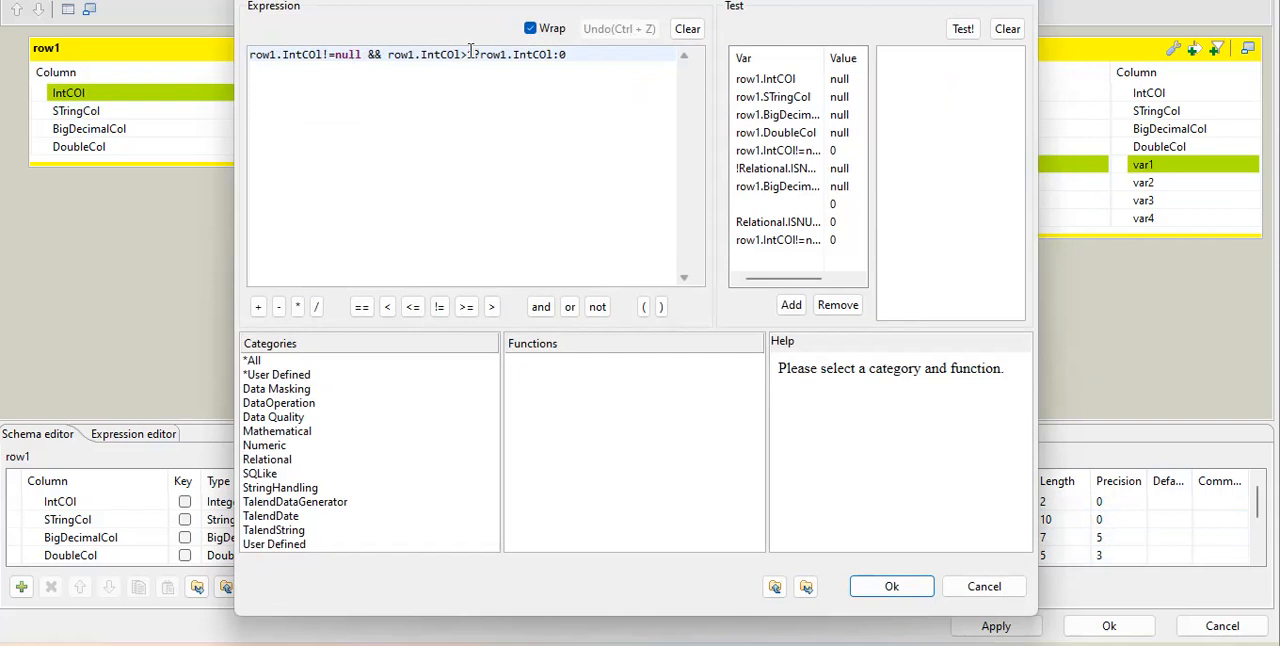
{"action": "left_click", "coordinate": [424, 69]}
{"action": "left_click", "coordinate": [397, 70]}
{"action": "left_click_drag", "start_coordinate": [482, 60], "coordinate": [546, 62]}
{"action": "left_click", "coordinate": [485, 57]}
{"action": "left_click_drag", "start_coordinate": [486, 57], "coordinate": [538, 56]}
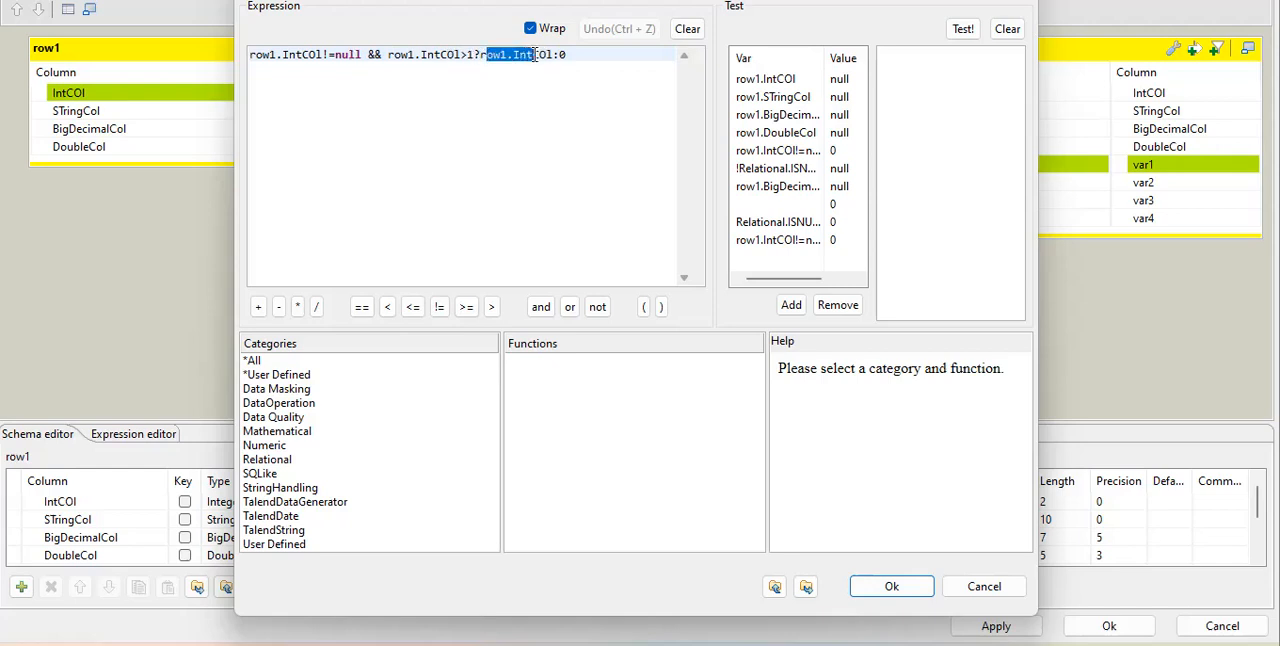
{"action": "double_click", "coordinate": [540, 55]}
{"action": "left_click", "coordinate": [577, 55]}
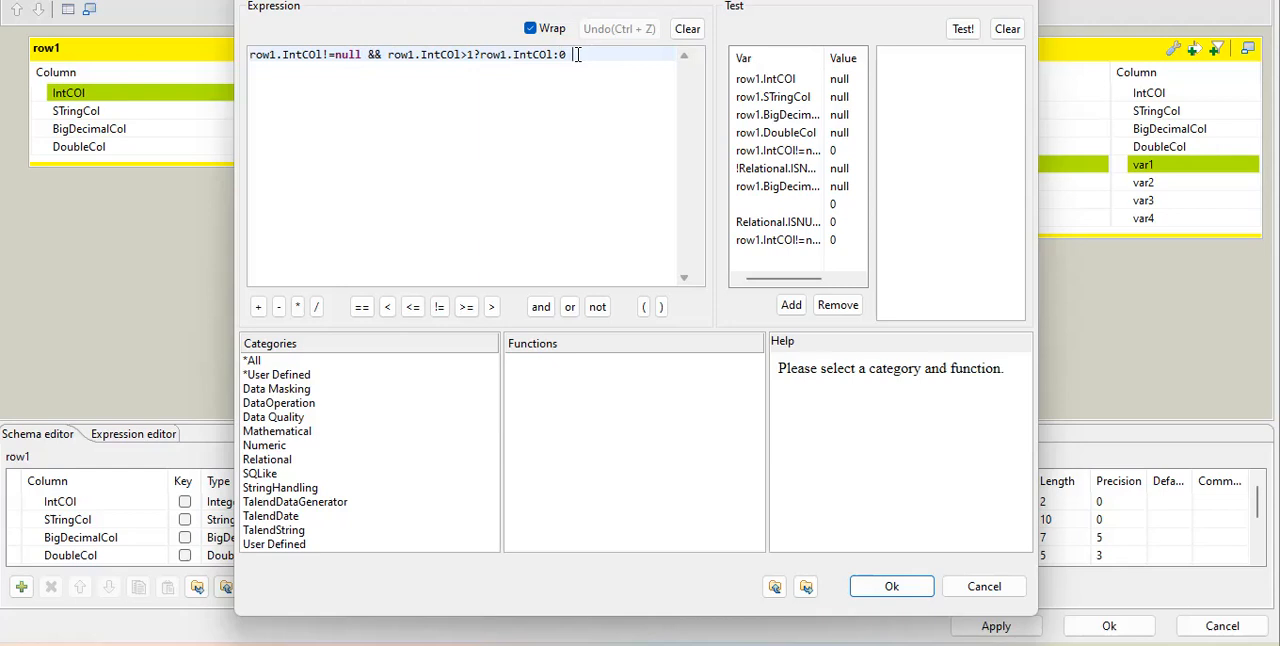
{"action": "left_click", "coordinate": [895, 588]}
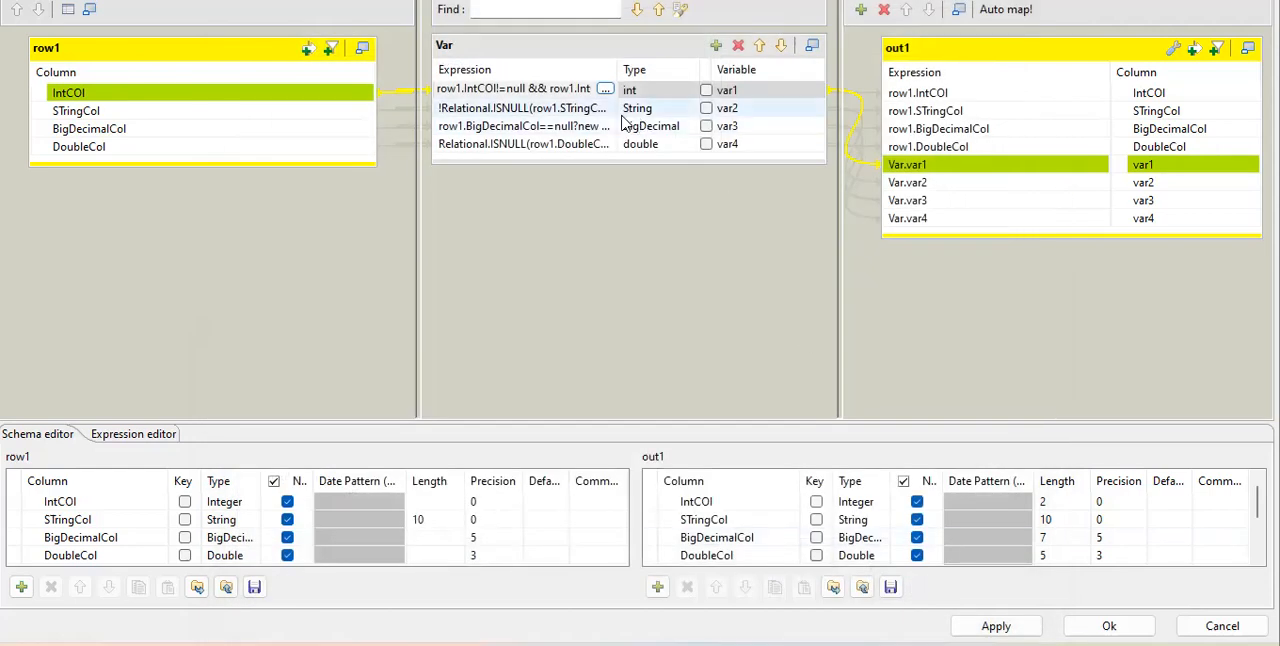
Open var2's expression in the expression builder and examine how the Relational ISNULL function handles STringCol.
{"action": "left_click", "coordinate": [600, 108]}
{"action": "left_click", "coordinate": [605, 108]}
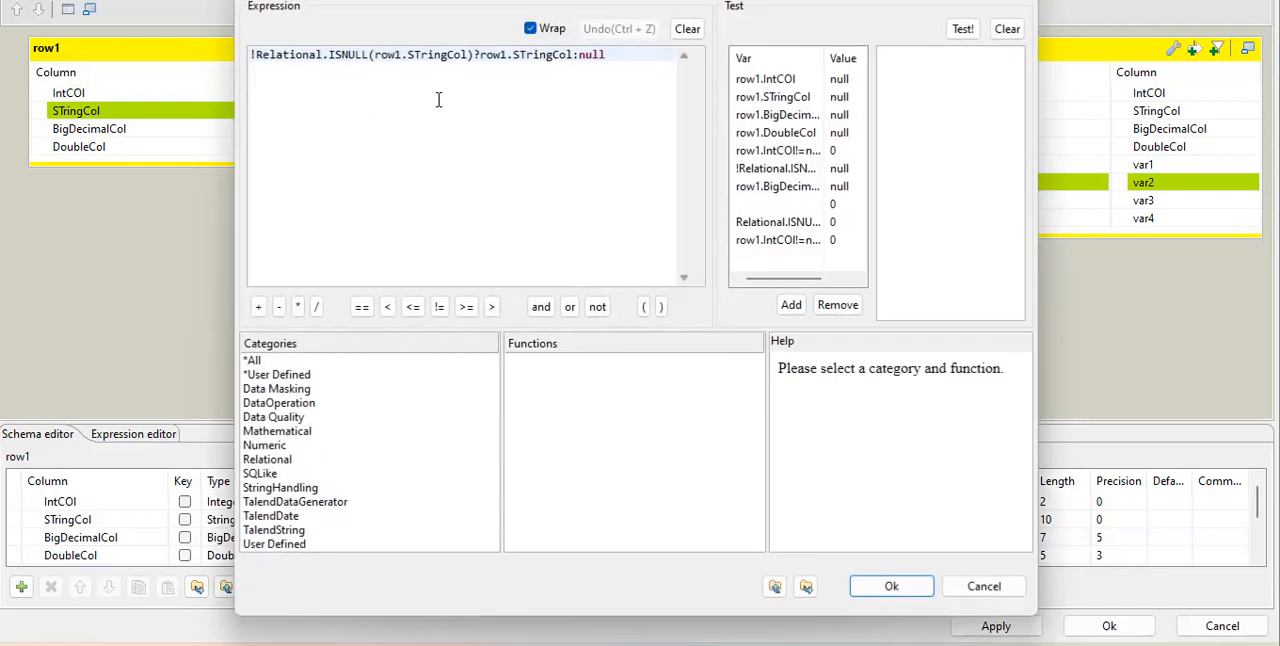
{"action": "left_click", "coordinate": [280, 460]}
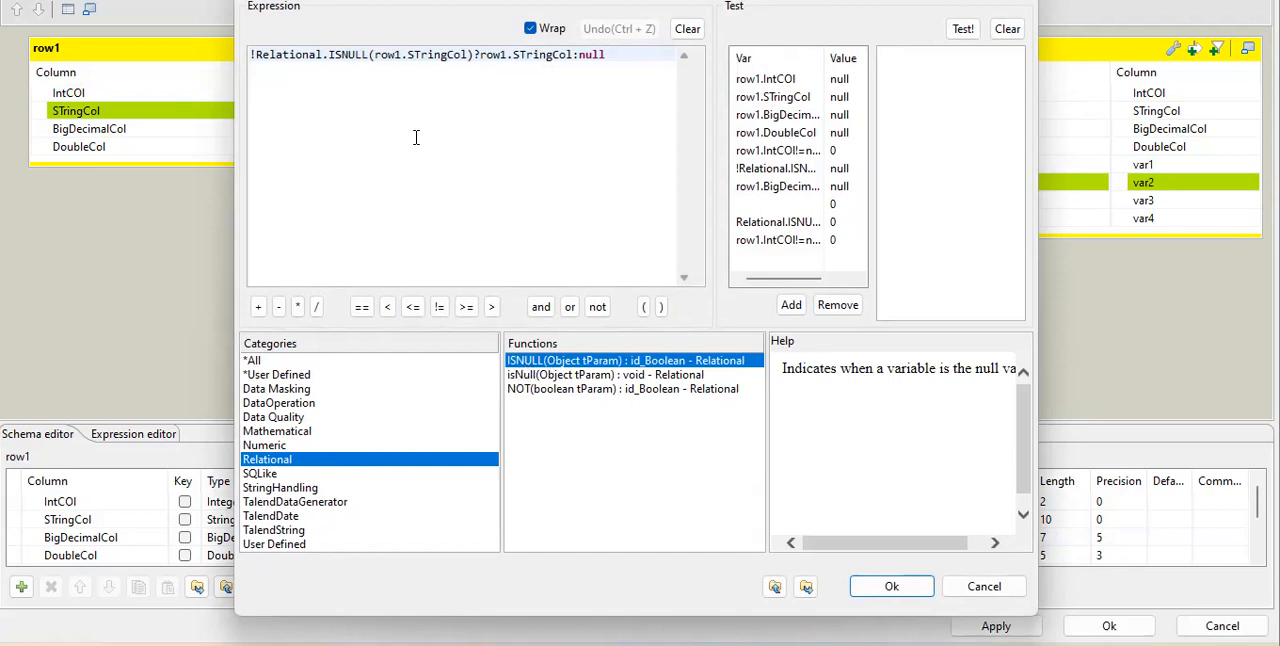
{"action": "left_click_drag", "start_coordinate": [256, 56], "coordinate": [377, 57]}
{"action": "left_click", "coordinate": [437, 66]}
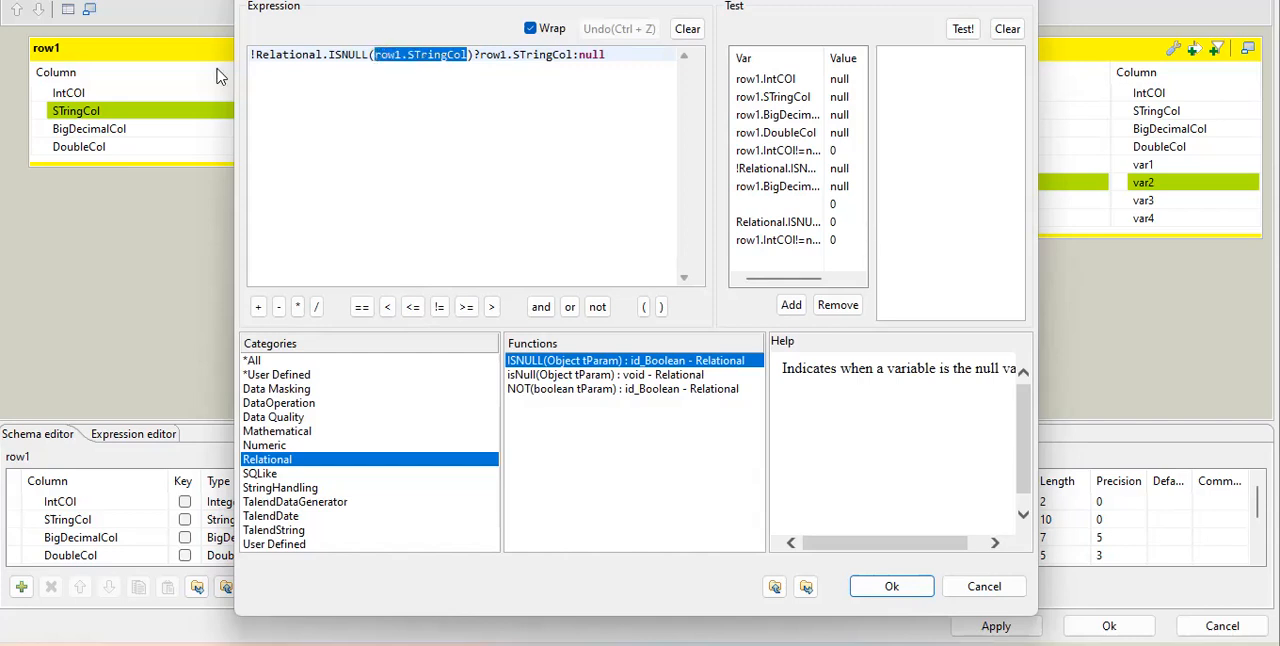
{"action": "left_click", "coordinate": [255, 55]}
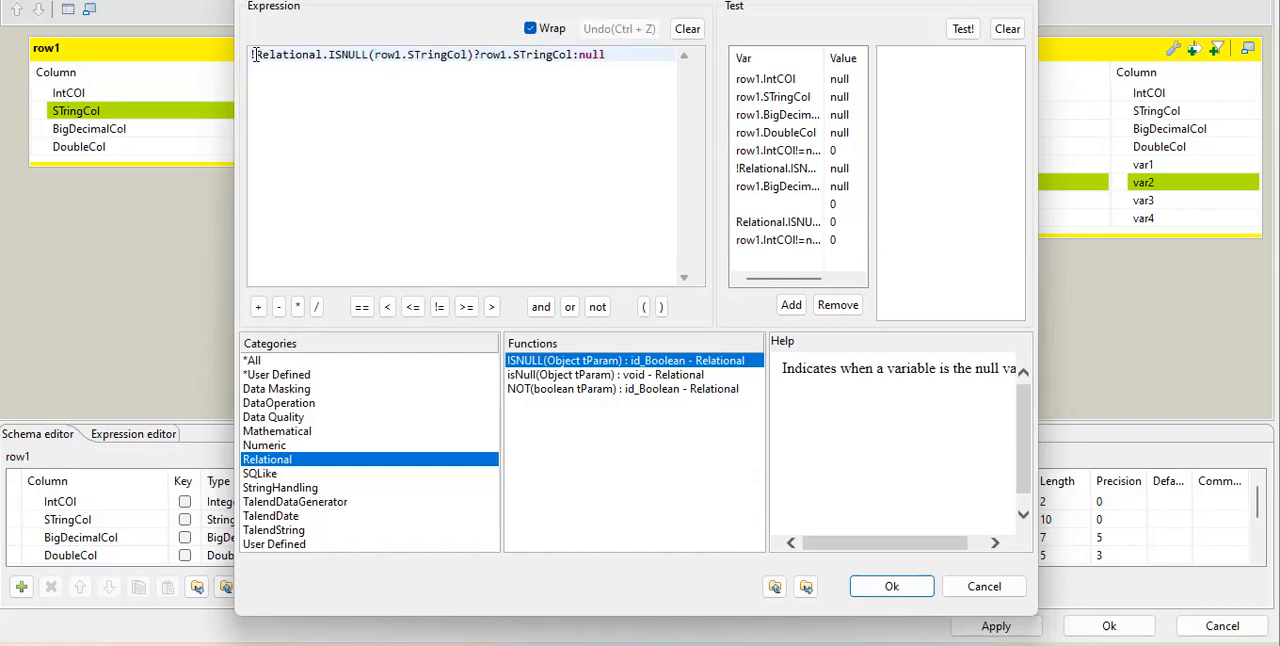
{"action": "left_click_drag", "start_coordinate": [255, 56], "coordinate": [469, 48]}
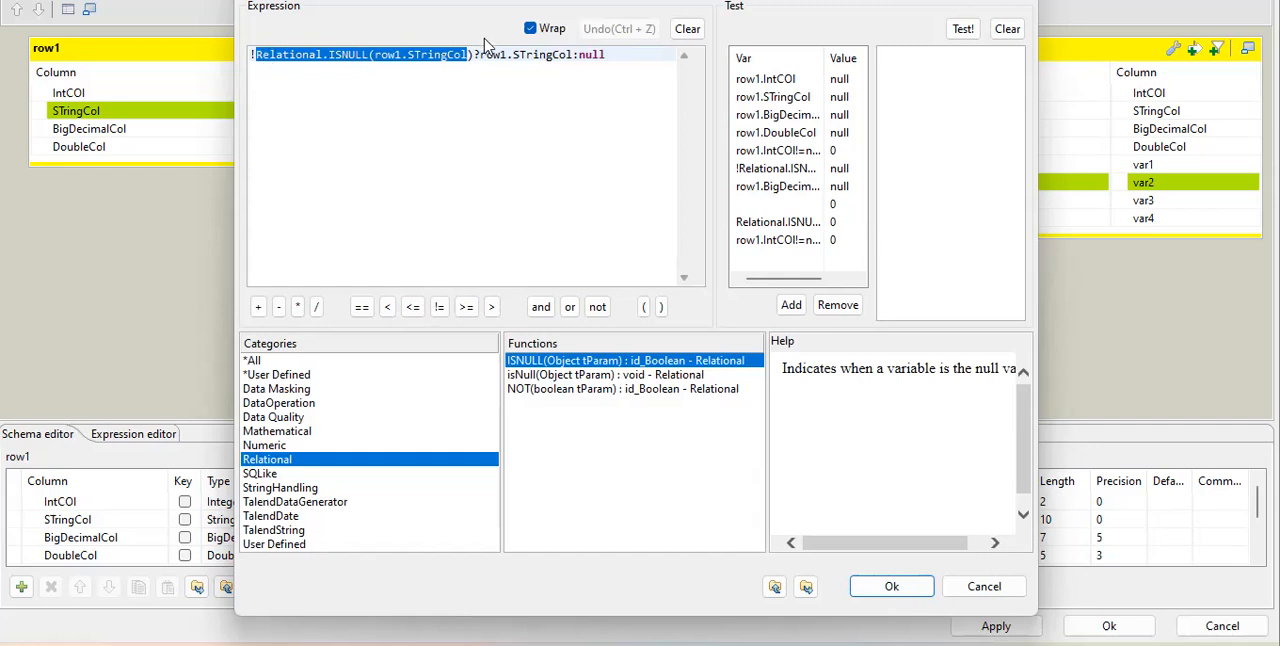
{"action": "left_click_drag", "start_coordinate": [480, 56], "coordinate": [642, 53]}
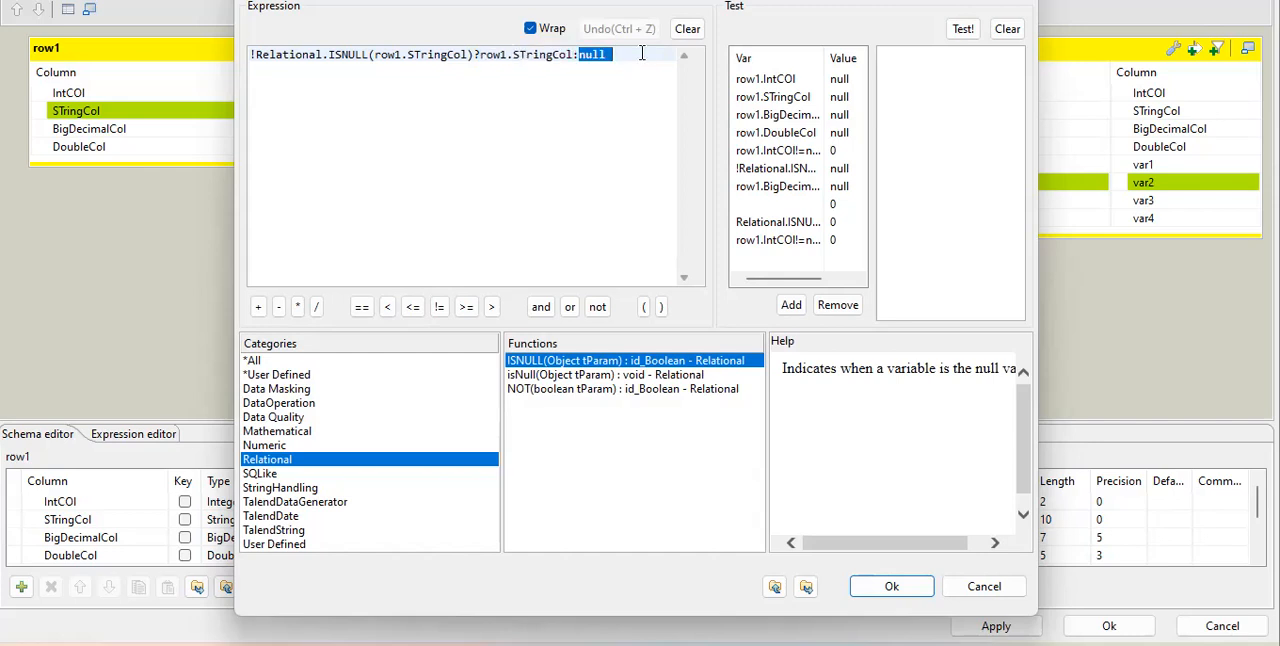
{"action": "left_click", "coordinate": [542, 58]}
{"action": "left_click", "coordinate": [918, 586]}
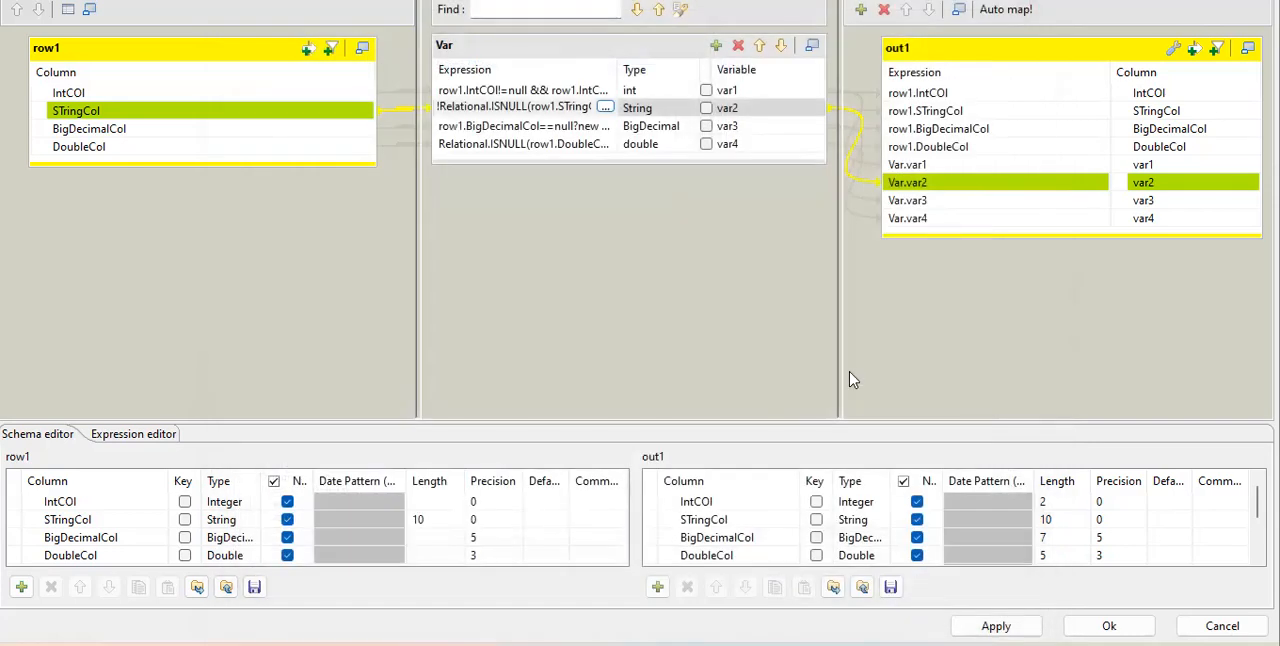
Rewrite var3's expression as Relational.ISNULL(row1.BigDecimalCol)?new BigDecimal(0):row1.BigDecimalCol.
{"action": "left_click", "coordinate": [546, 130]}
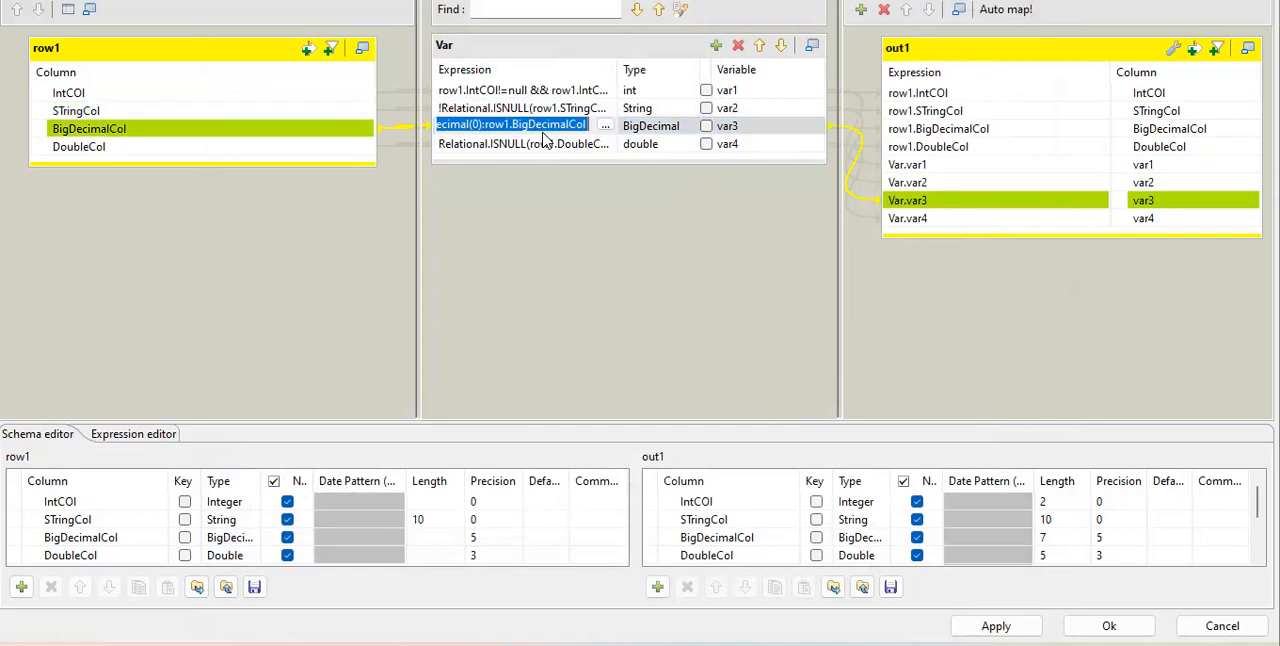
{"action": "left_click", "coordinate": [598, 127]}
{"action": "left_click", "coordinate": [603, 128]}
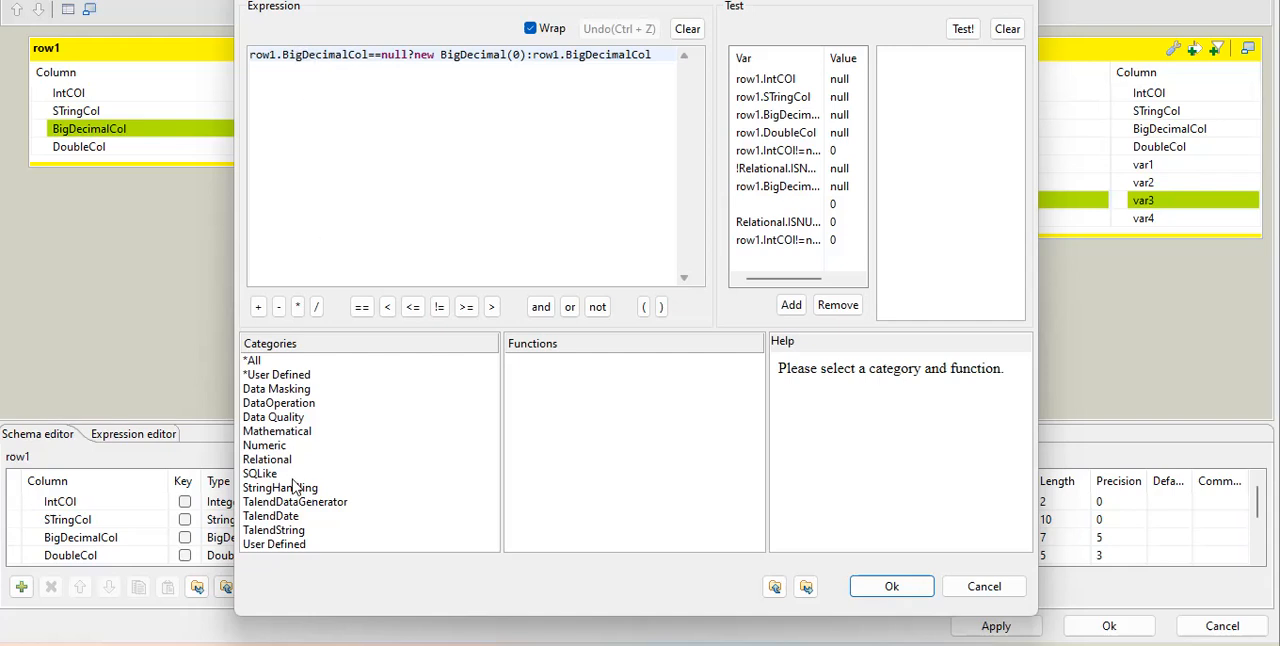
{"action": "left_click", "coordinate": [268, 459]}
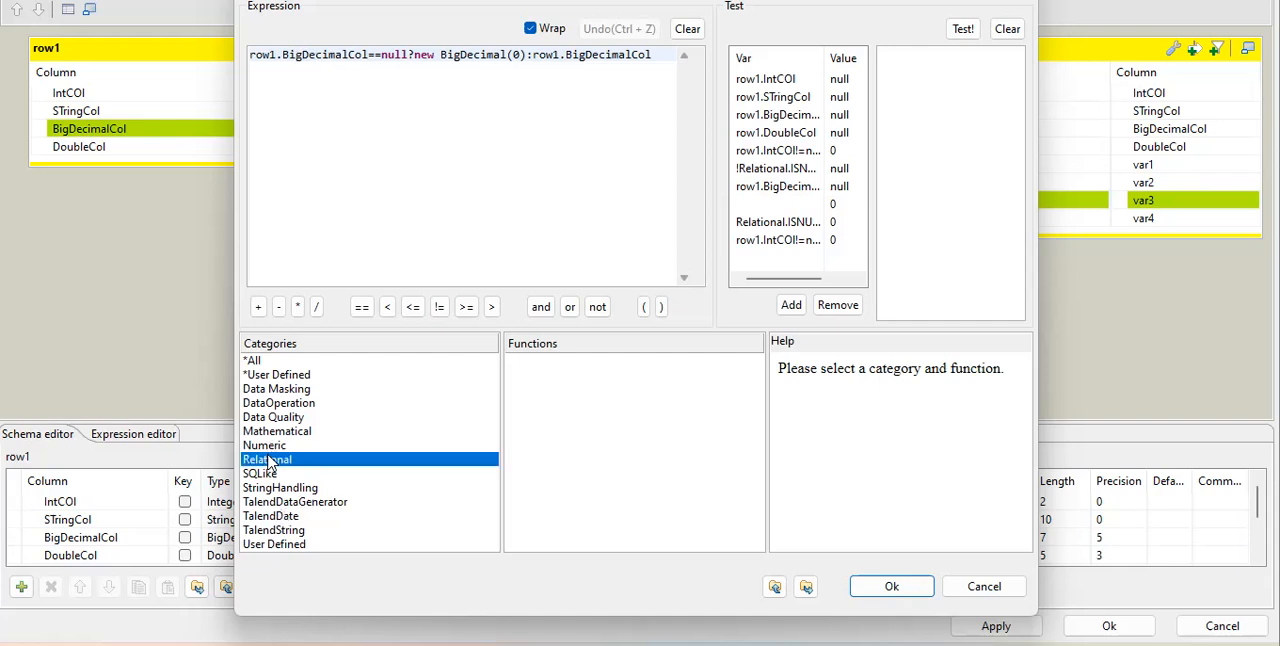
{"action": "double_click", "coordinate": [512, 364]}
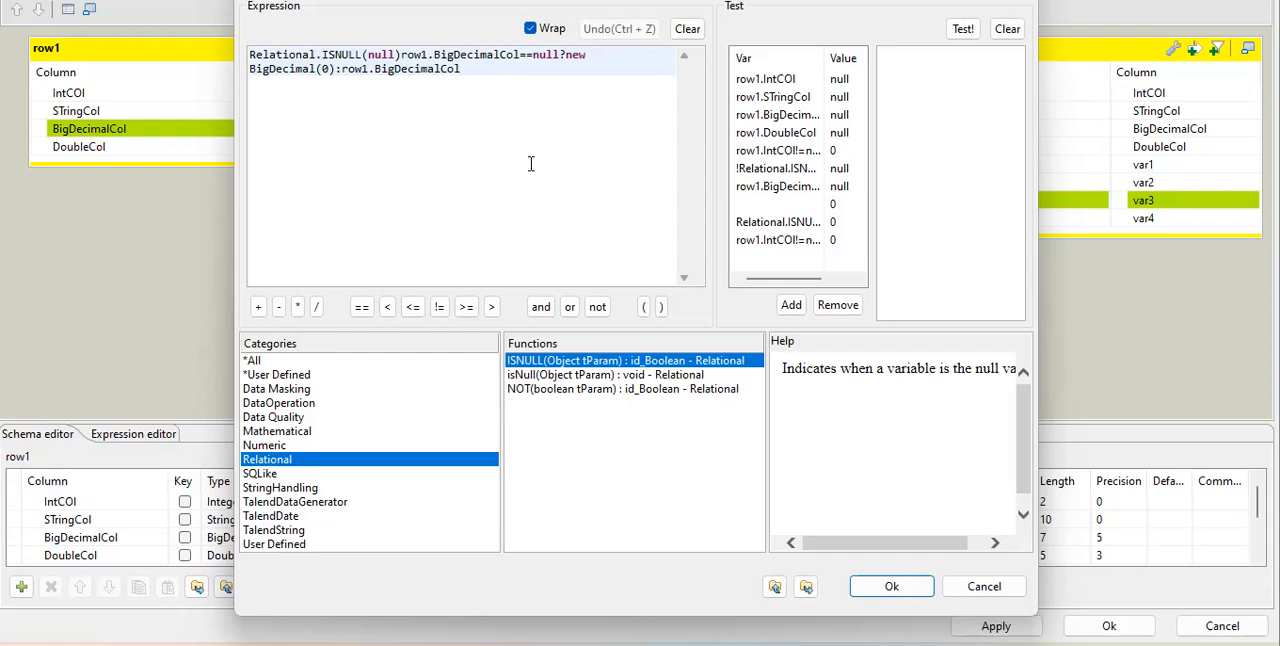
{"action": "left_click_drag", "start_coordinate": [403, 55], "coordinate": [518, 57]}
{"action": "key", "text": "ctrl+c"}
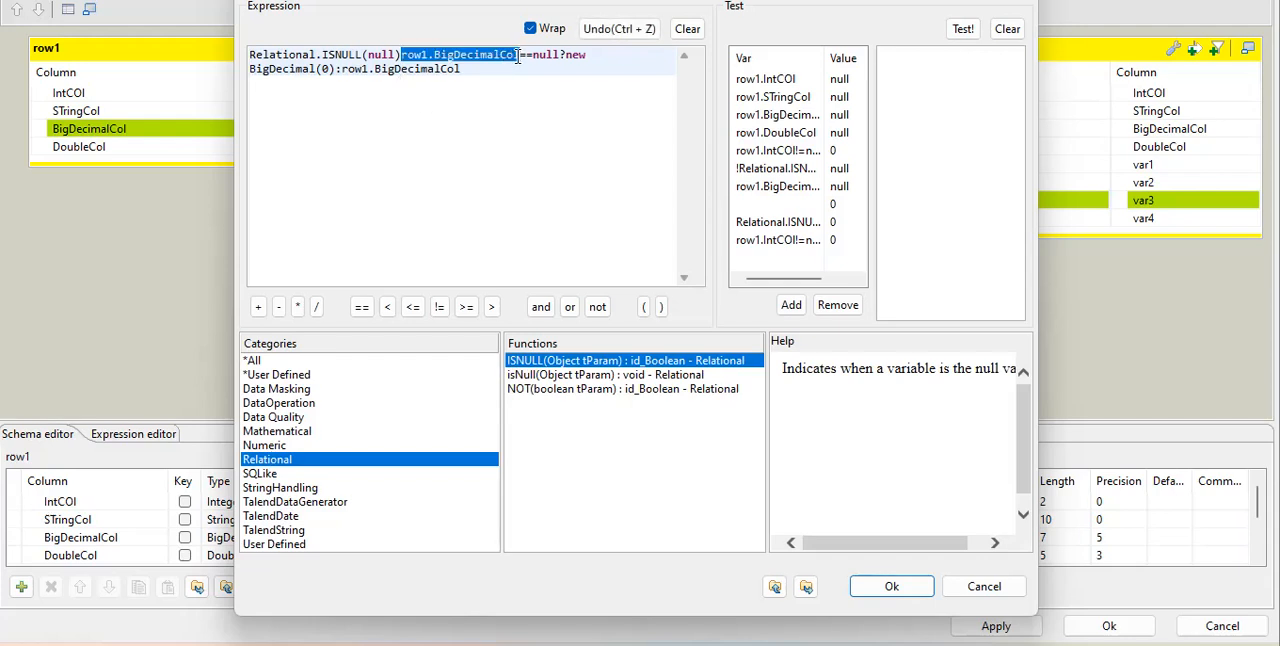
{"action": "key", "text": "Delete"}
{"action": "key", "text": "Delete"}
{"action": "key", "text": "Delete"}
{"action": "key", "text": "Delete"}
{"action": "key", "text": "Delete"}
{"action": "key", "text": "Delete"}
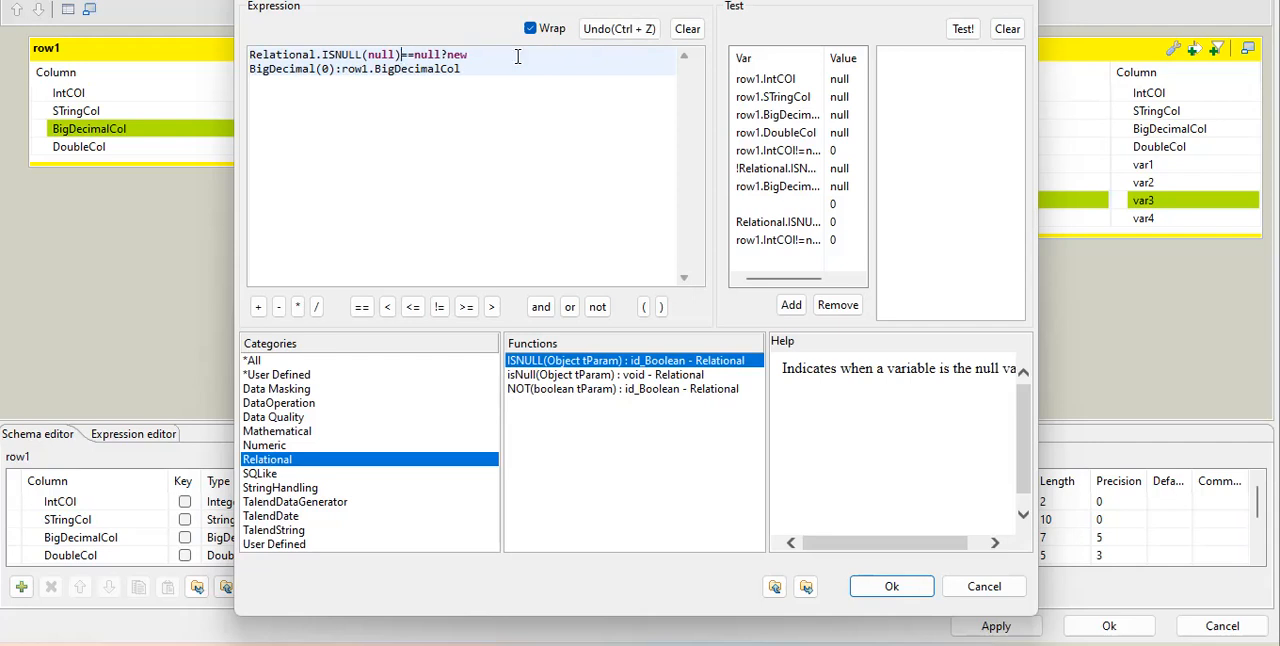
{"action": "key", "text": "Delete"}
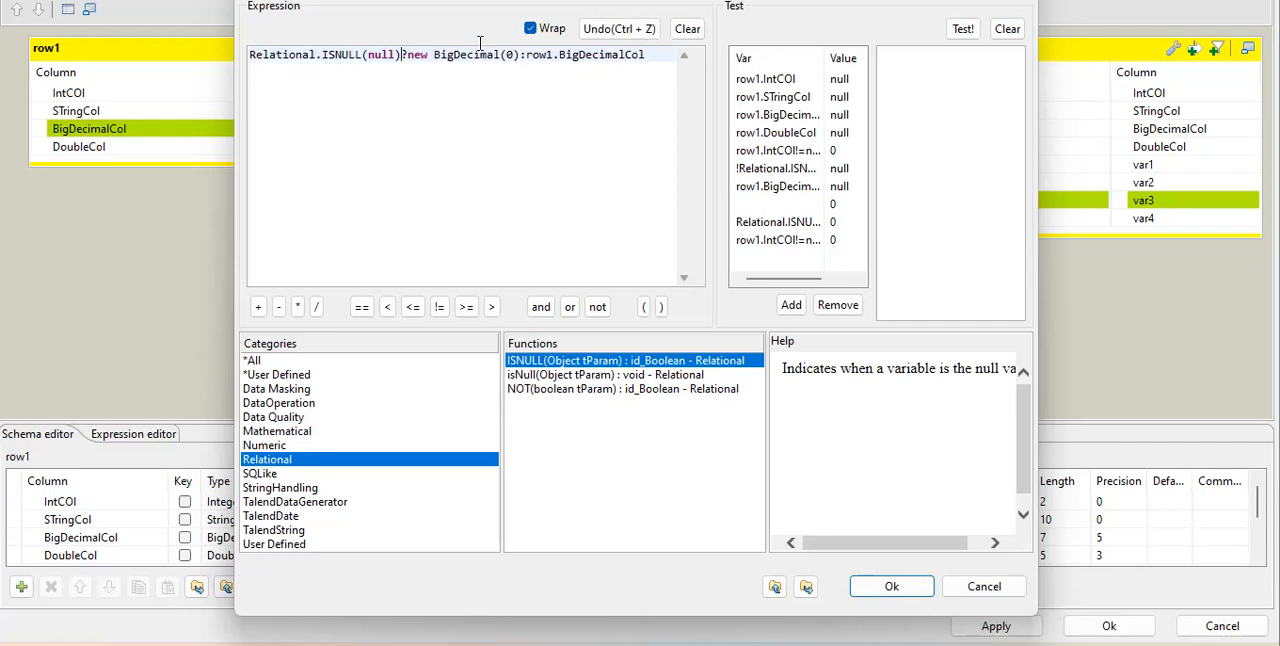
{"action": "double_click", "coordinate": [379, 54]}
{"action": "key", "text": "ctrl+v"}
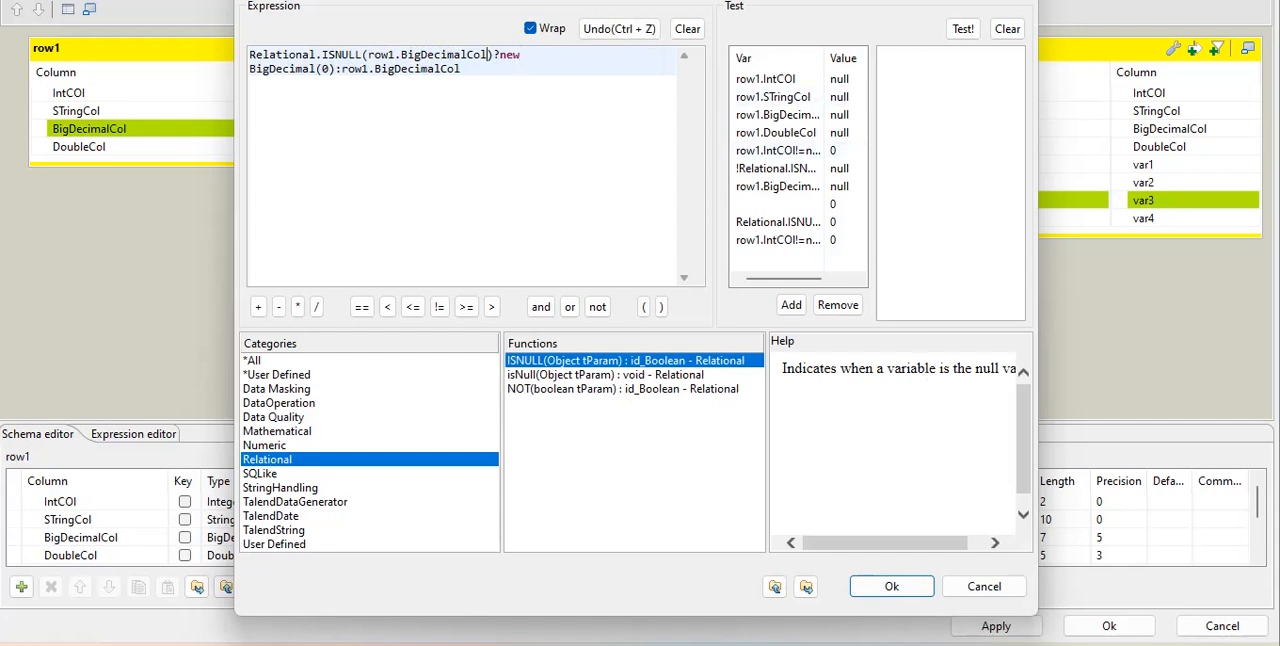
Enlarge the expression builder and examine the ISNULL condition, the new BigDecimal(0) fallback and the row1.BigDecimalCol branch of var3's expression.
{"action": "left_click_drag", "start_coordinate": [1037, 617], "coordinate": [1150, 519]}
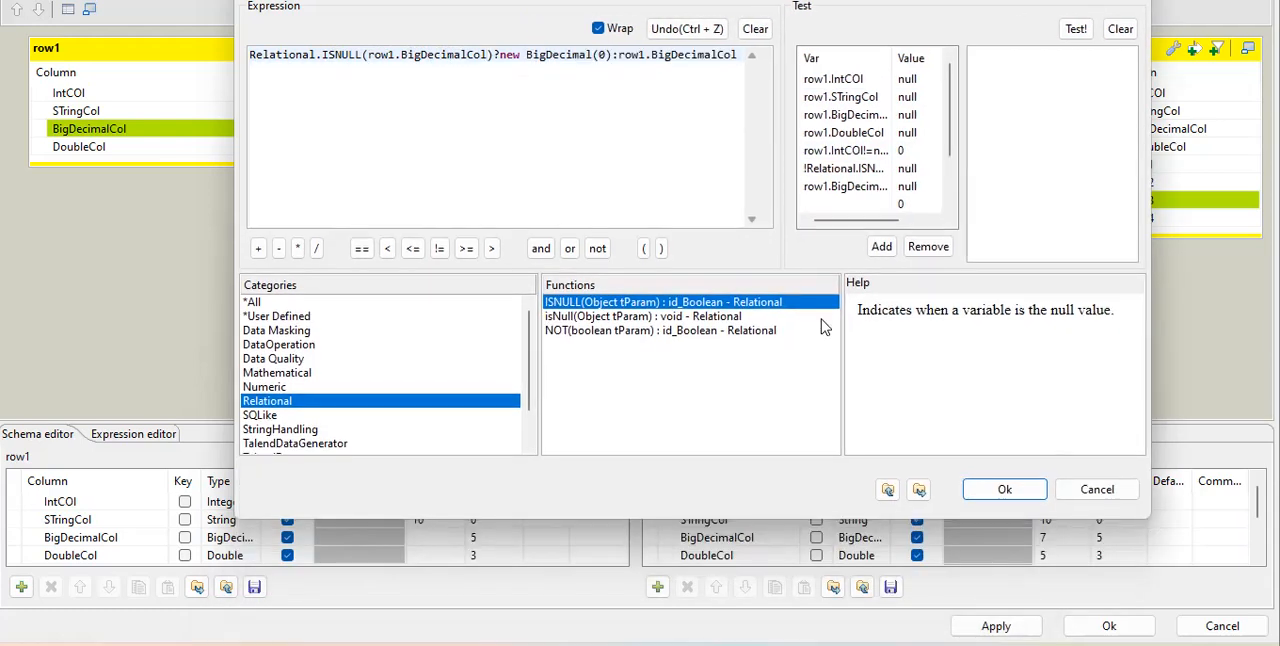
{"action": "left_click_drag", "start_coordinate": [497, 55], "coordinate": [612, 63]}
{"action": "left_click", "coordinate": [578, 57]}
{"action": "left_click_drag", "start_coordinate": [502, 57], "coordinate": [613, 62]}
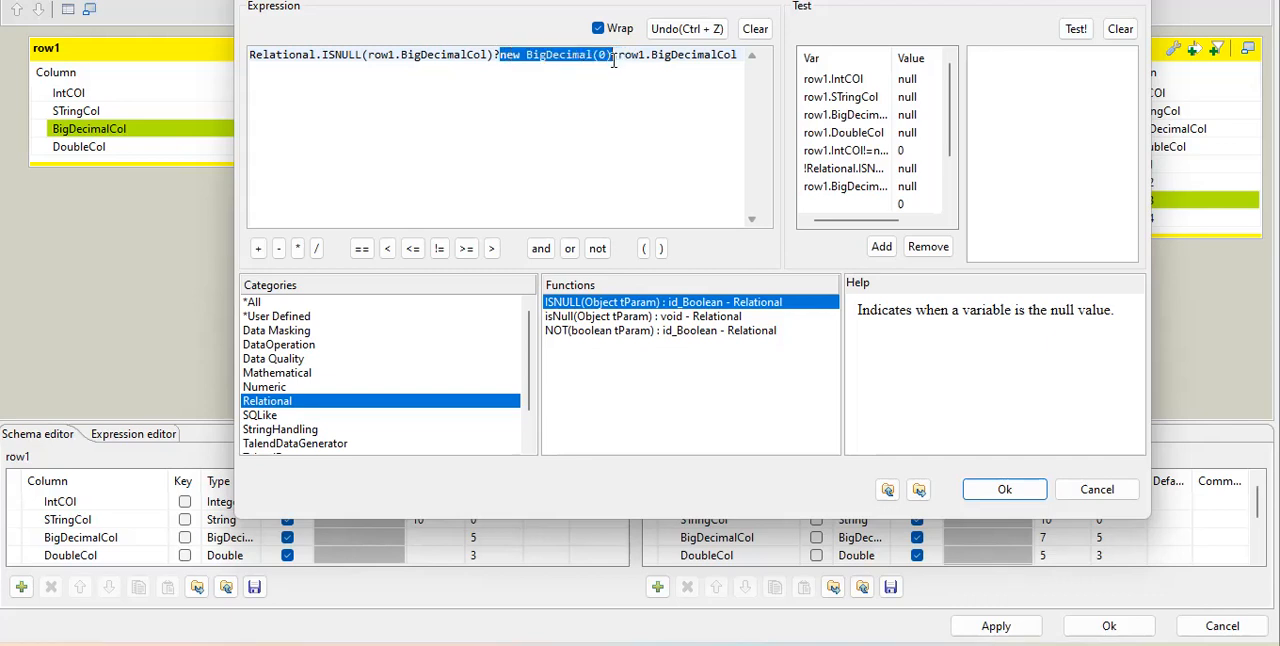
{"action": "left_click", "coordinate": [603, 57]}
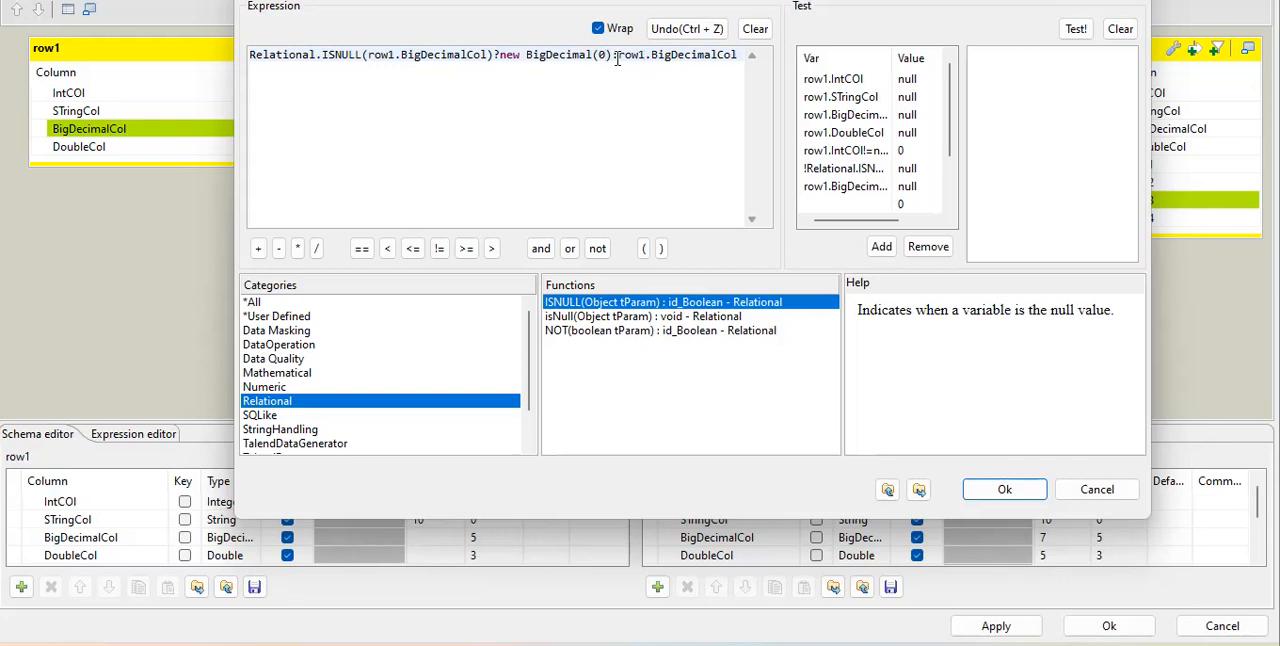
{"action": "left_click_drag", "start_coordinate": [617, 56], "coordinate": [736, 56]}
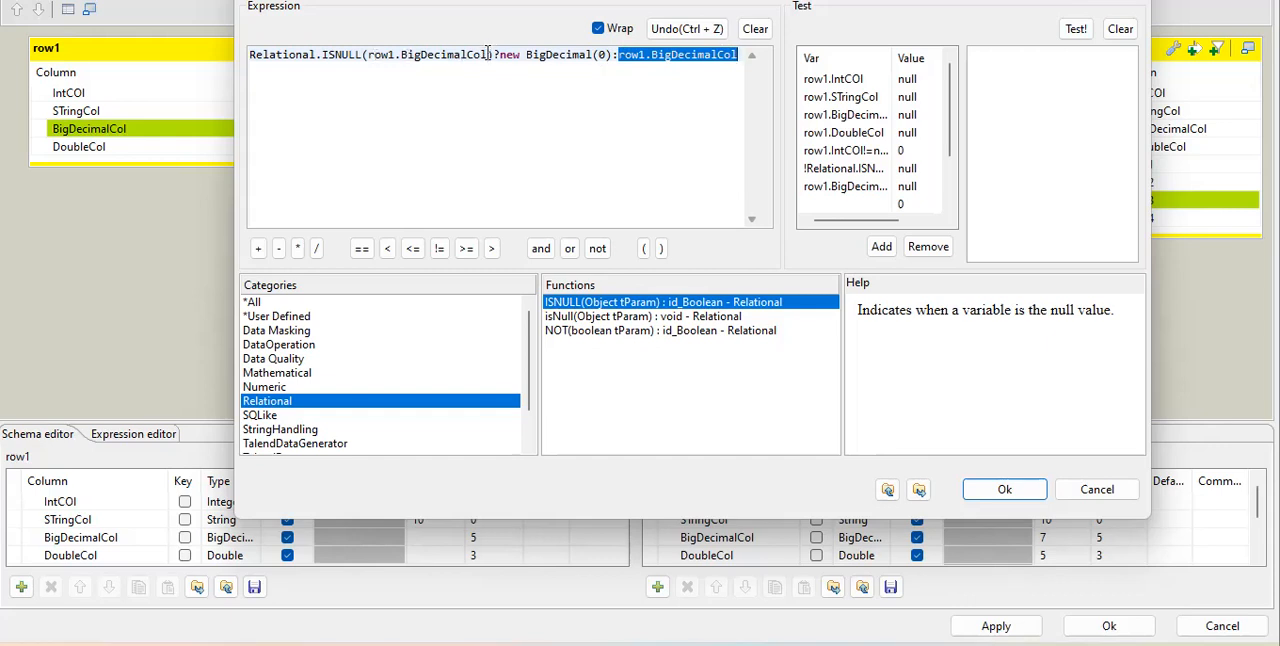
{"action": "left_click_drag", "start_coordinate": [488, 55], "coordinate": [347, 55]}
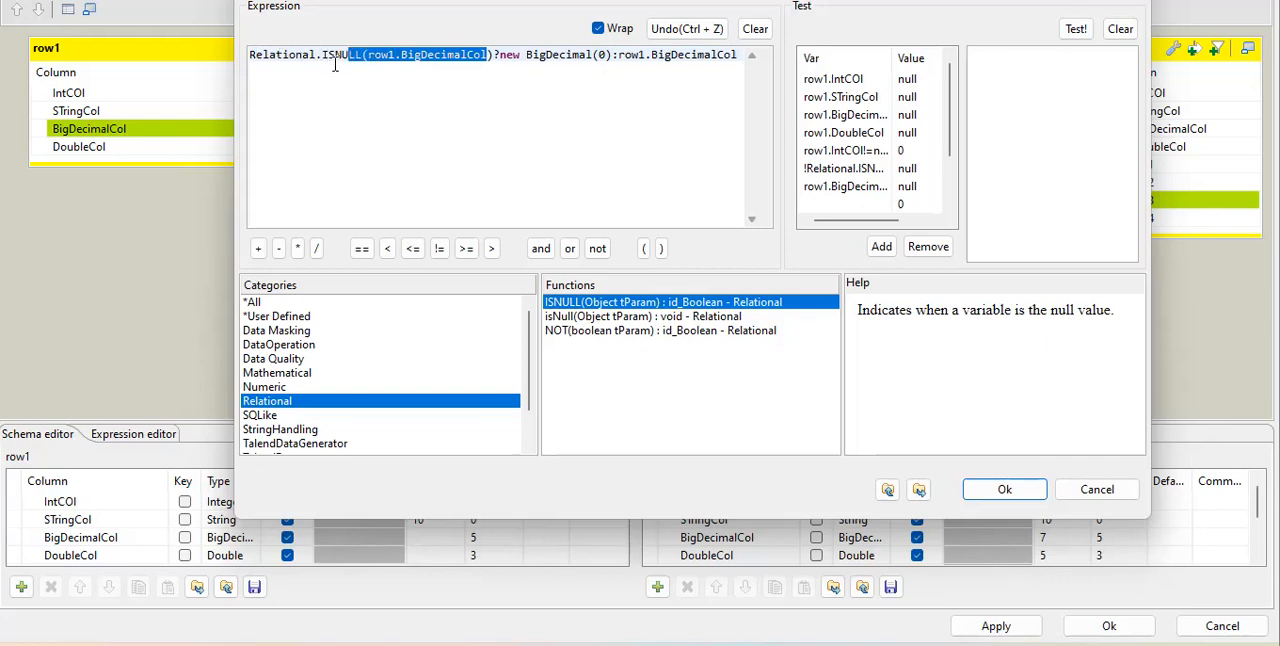
Inspect the new keyword and BigDecimal(0) constructor in var3's expression, and close the expression builder without saving.
{"action": "left_click", "coordinate": [500, 55]}
{"action": "double_click", "coordinate": [503, 55]}
{"action": "left_click_drag", "start_coordinate": [540, 55], "coordinate": [606, 55]}
{"action": "left_click", "coordinate": [612, 56]}
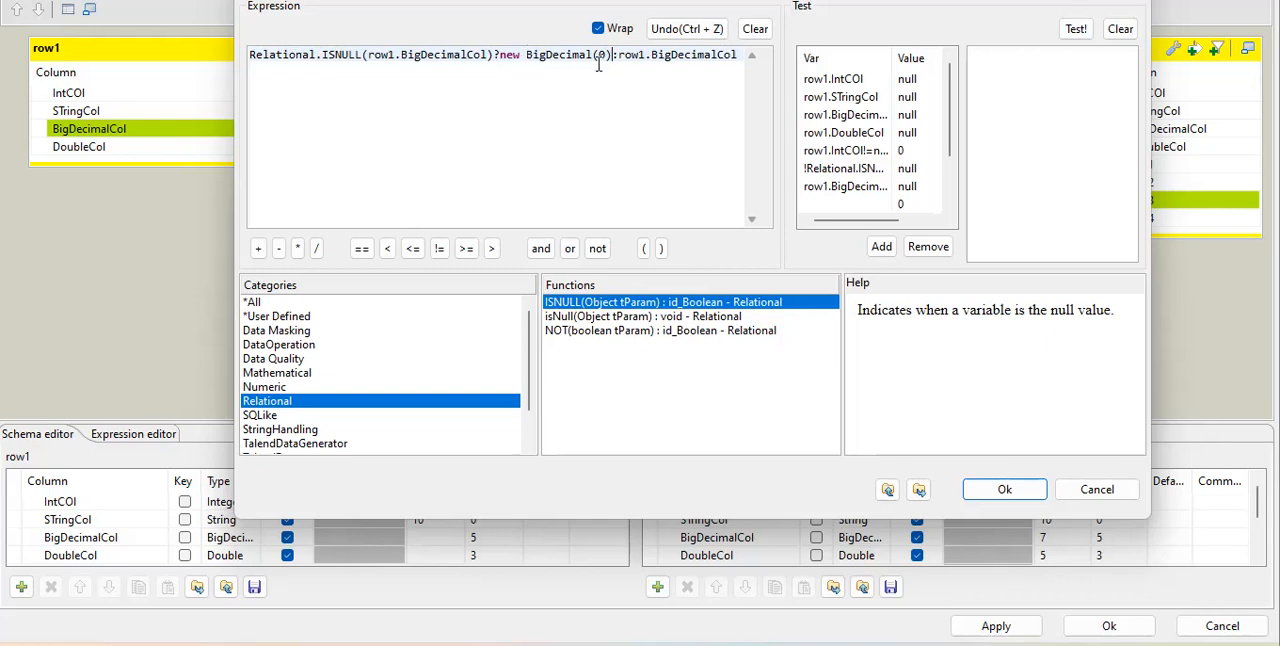
{"action": "double_click", "coordinate": [507, 56]}
{"action": "left_click", "coordinate": [1097, 489]}
{"action": "left_click", "coordinate": [731, 322]}
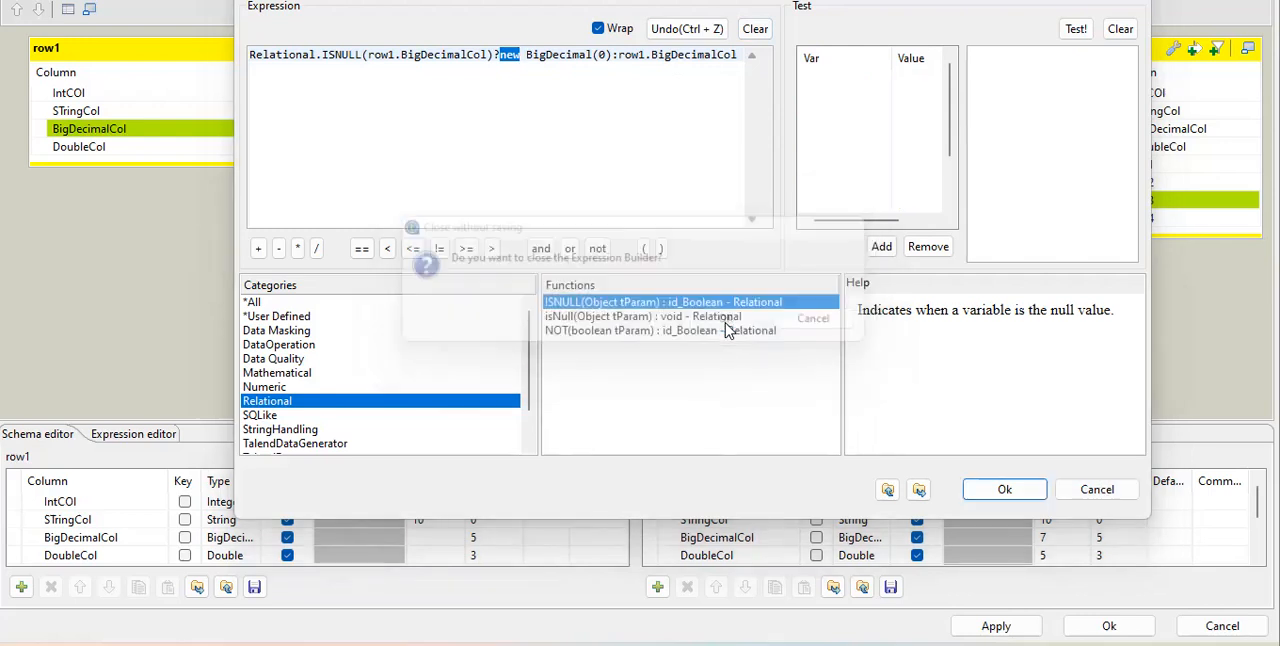
Open var4's expression in the expression builder and examine its ISNULL check, new Double(0) fallback and row1.DoubleCol branch.
{"action": "left_click", "coordinate": [588, 146]}
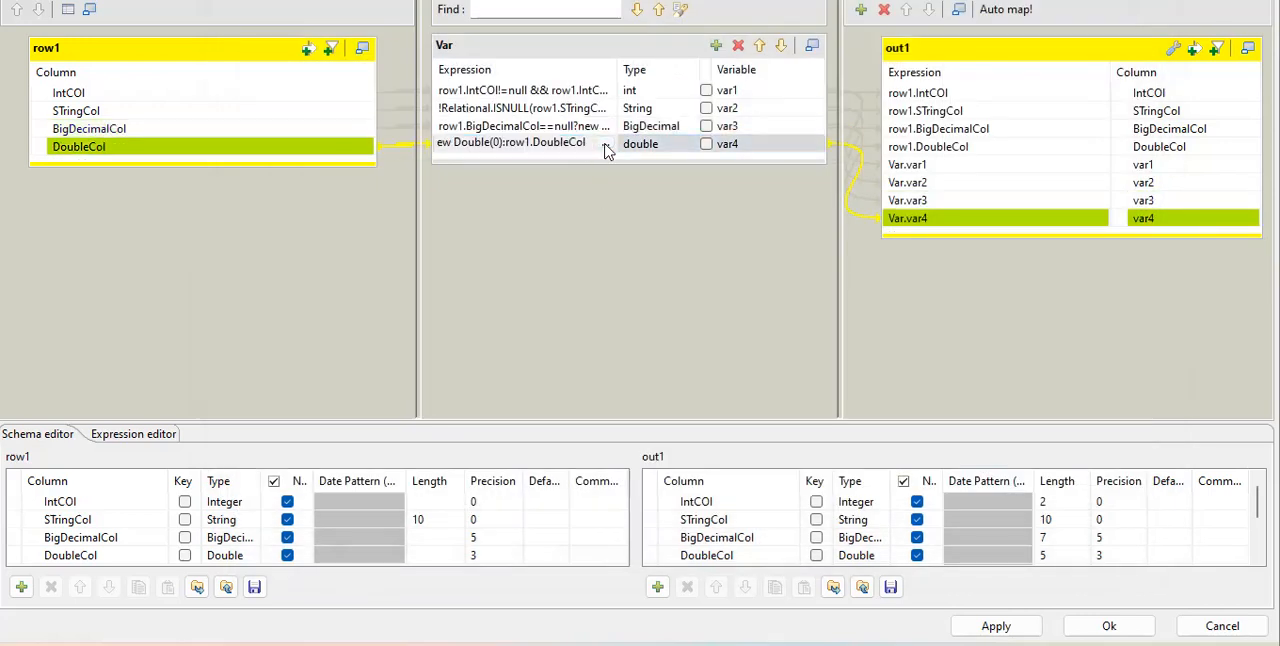
{"action": "left_click", "coordinate": [605, 146]}
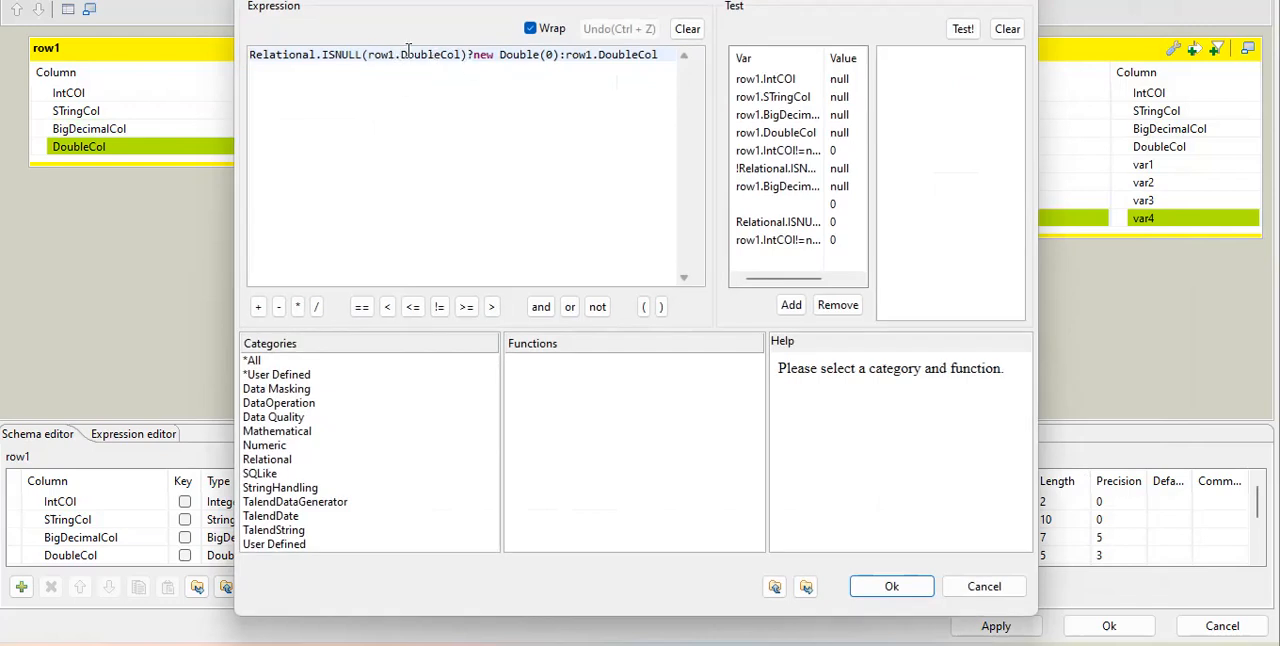
{"action": "double_click", "coordinate": [333, 56]}
{"action": "left_click_drag", "start_coordinate": [476, 58], "coordinate": [557, 62]}
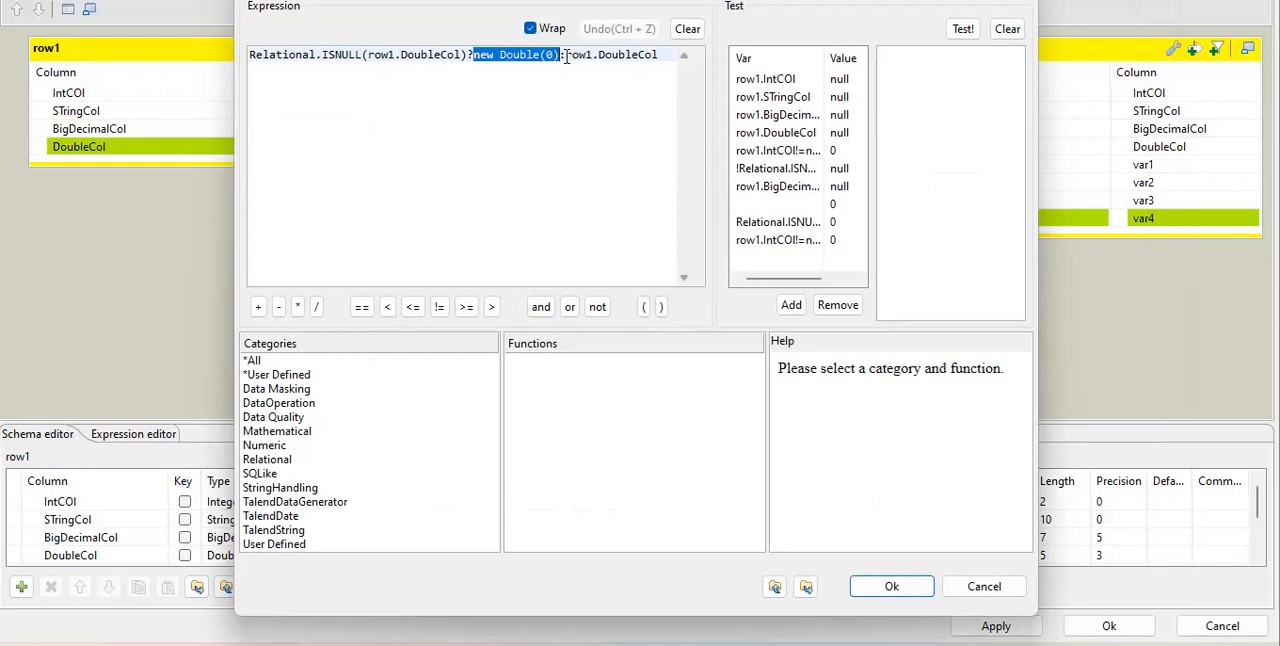
{"action": "left_click_drag", "start_coordinate": [566, 58], "coordinate": [670, 60]}
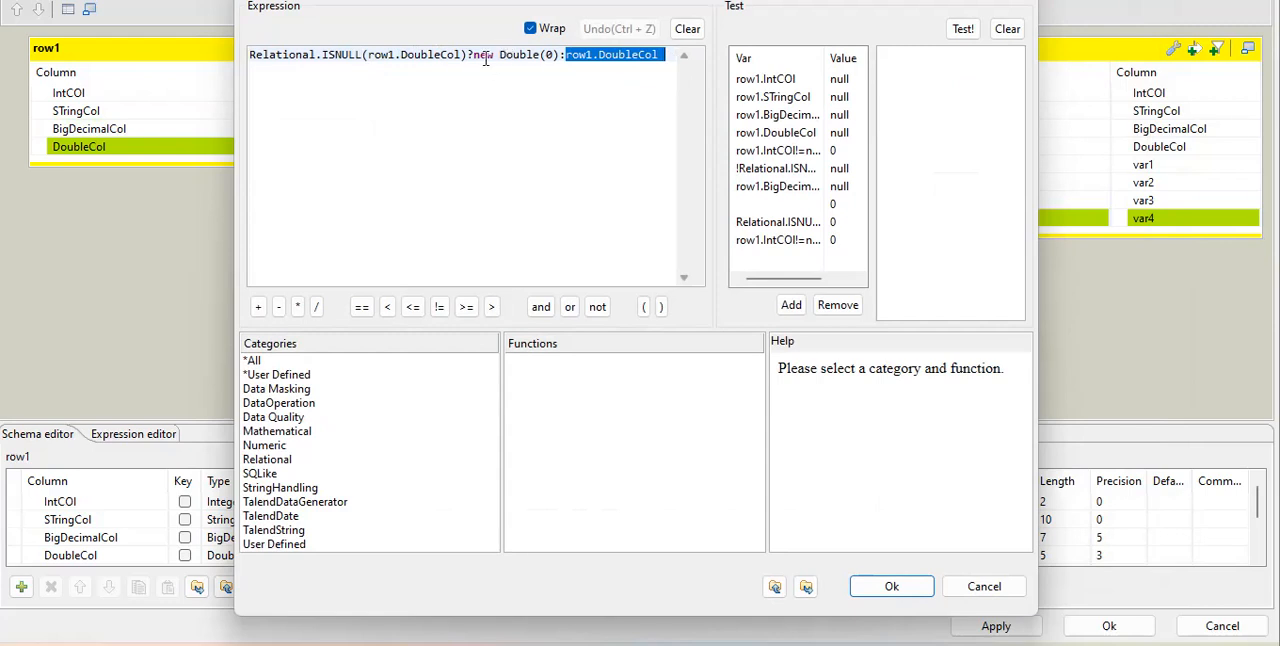
{"action": "left_click", "coordinate": [981, 589]}
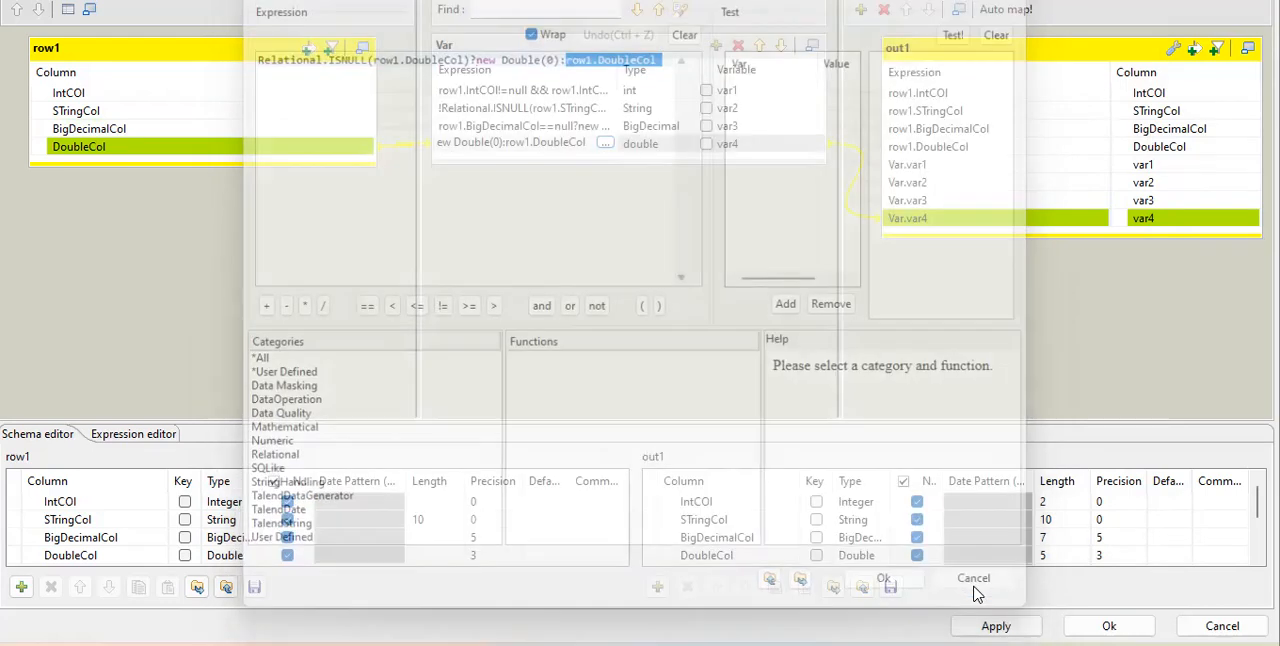
Reopen var4's expression to check the new Double(0) constructor, leave it as is, and accept the tMap_1 mapping to return to the job.
{"action": "left_click", "coordinate": [605, 144]}
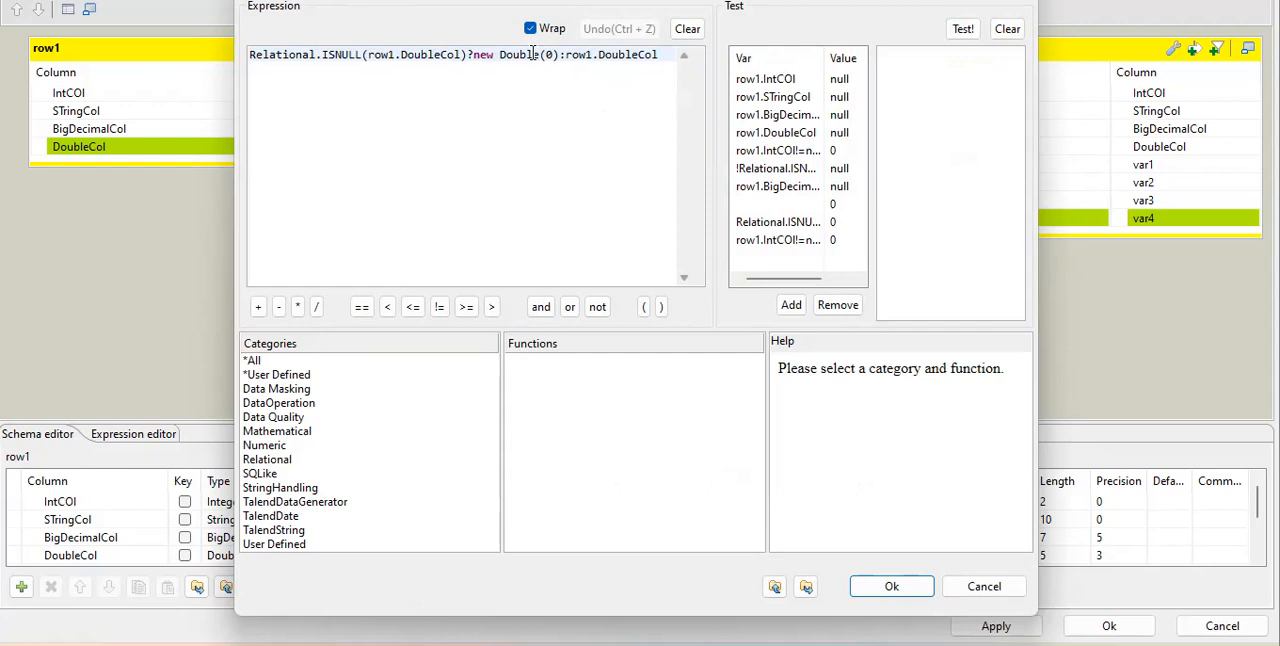
{"action": "double_click", "coordinate": [483, 55]}
{"action": "double_click", "coordinate": [519, 55]}
{"action": "left_click_drag", "start_coordinate": [555, 54], "coordinate": [548, 57]}
{"action": "left_click", "coordinate": [972, 588]}
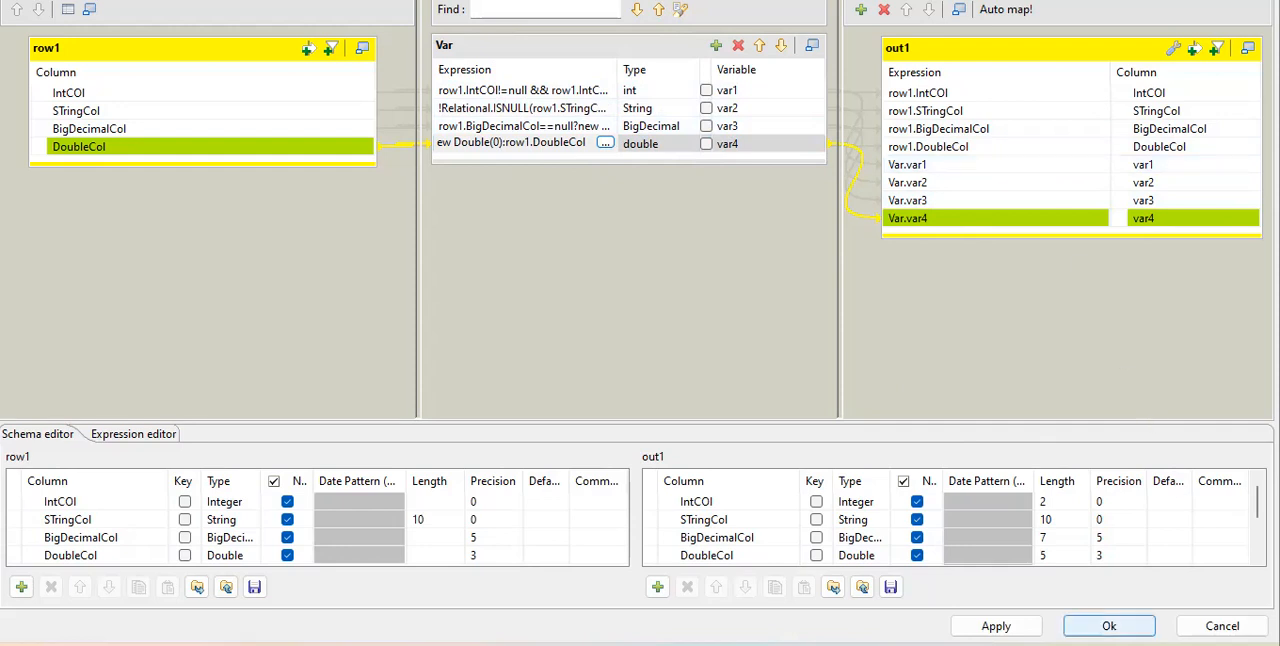
{"action": "left_click", "coordinate": [1100, 626]}
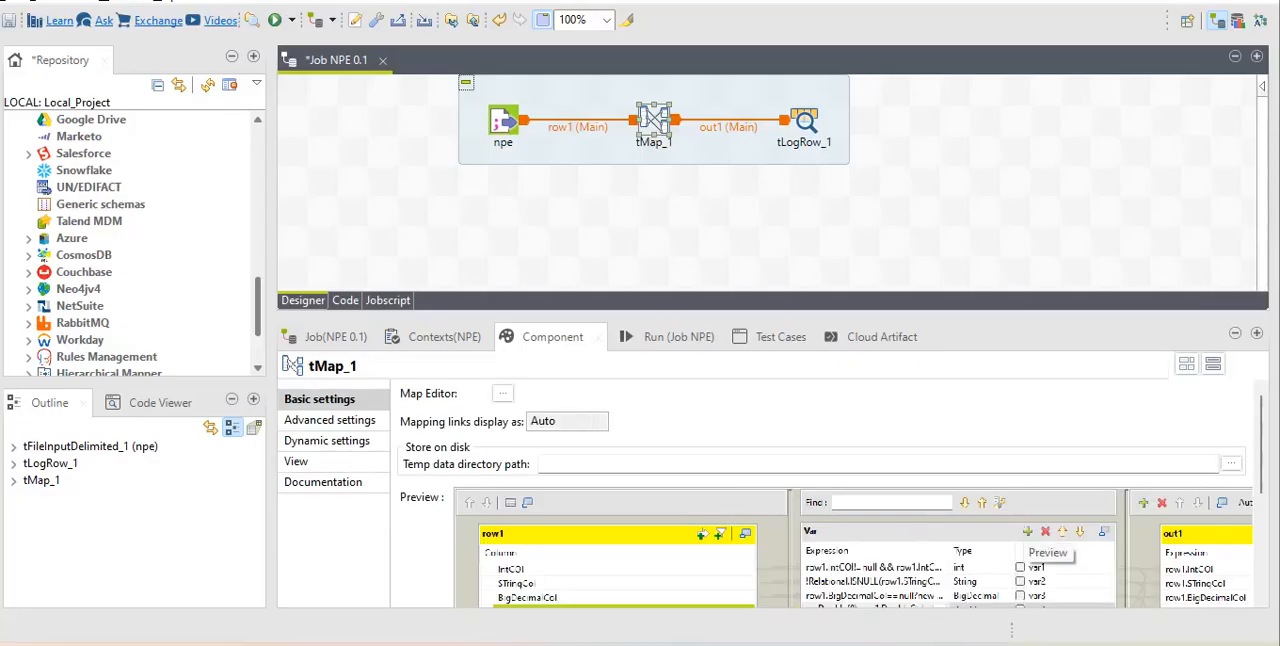